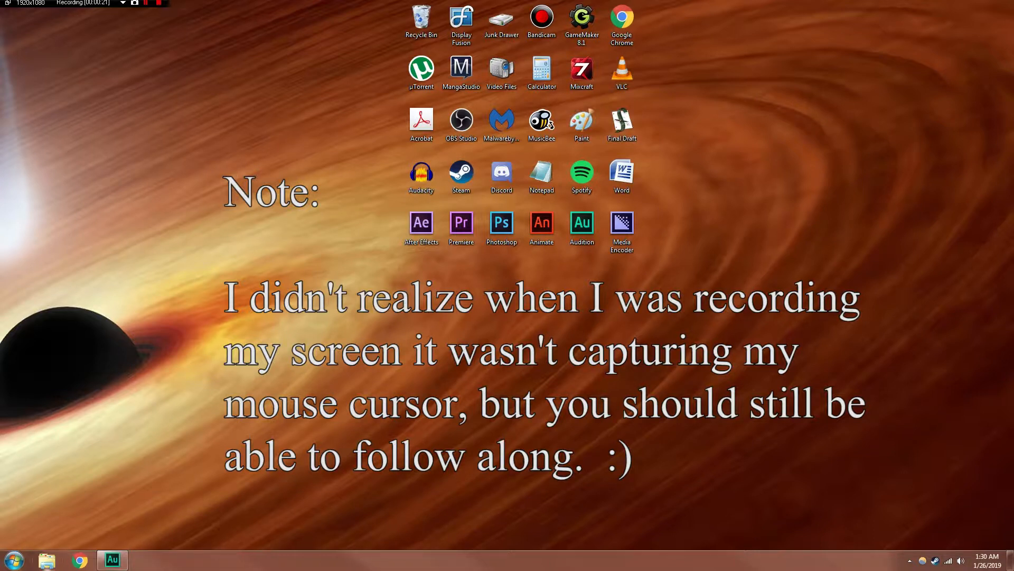
Find Paint among the installed programs and launch it.
click(14, 558)
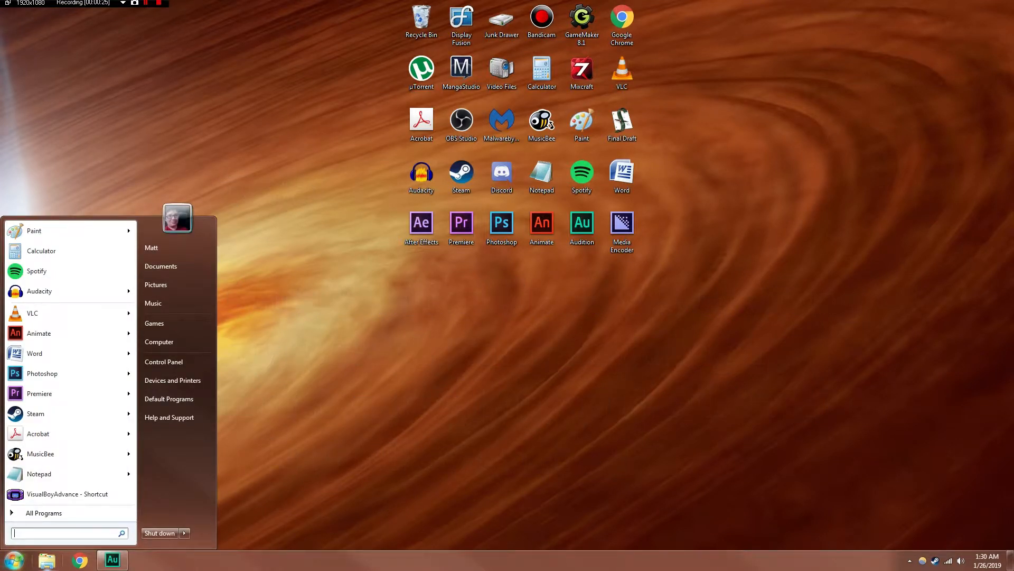
text(Paint)
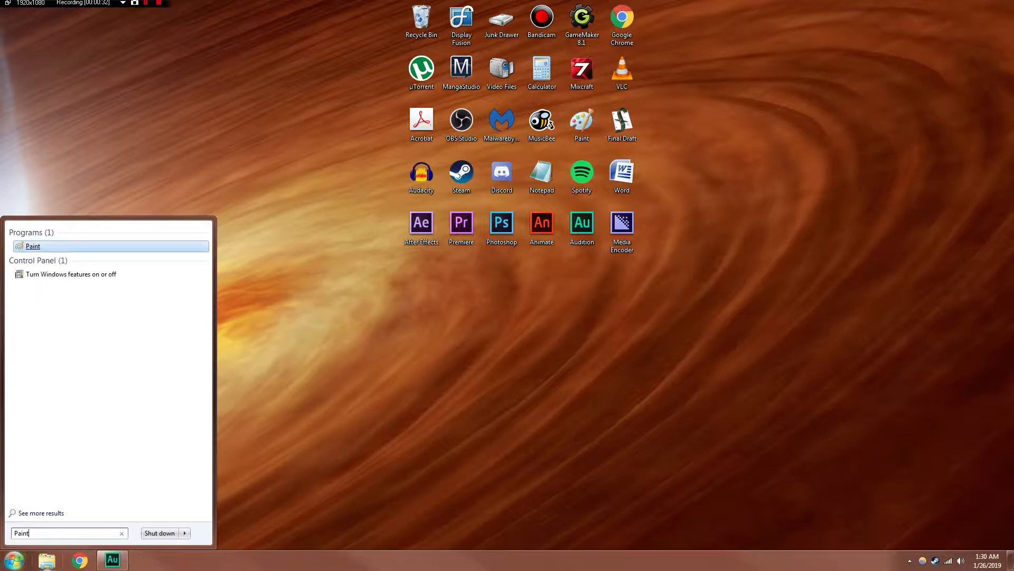
key(Return)
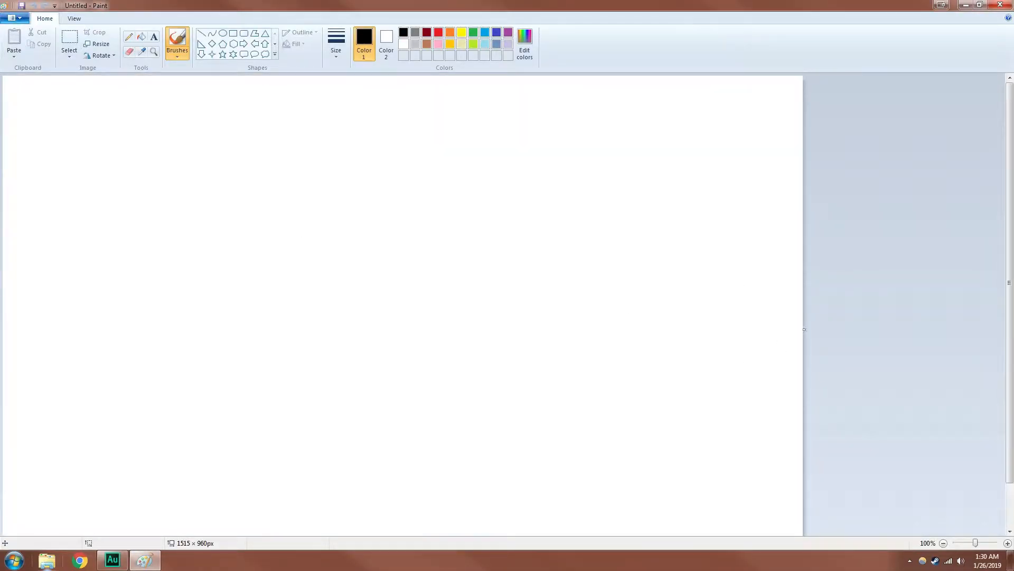
Open the picture 20171106_112719 from the Design folder.
key(alt+f)
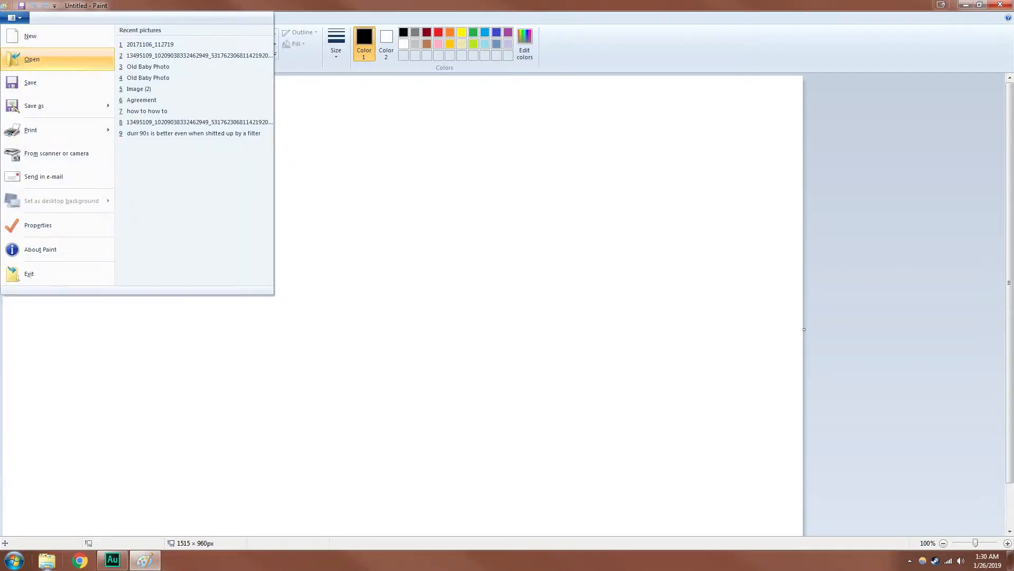
key(o)
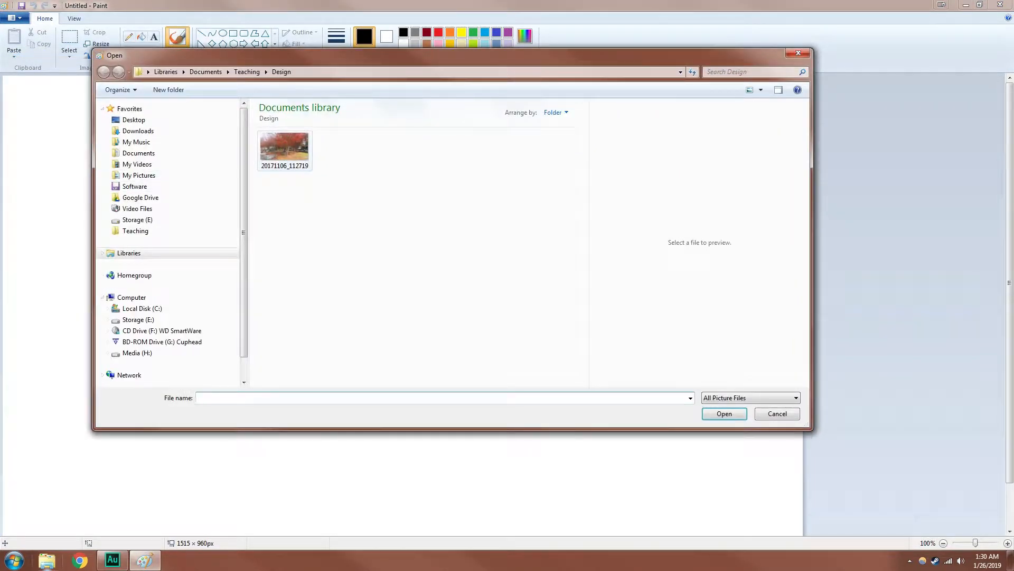
double_click(285, 150)
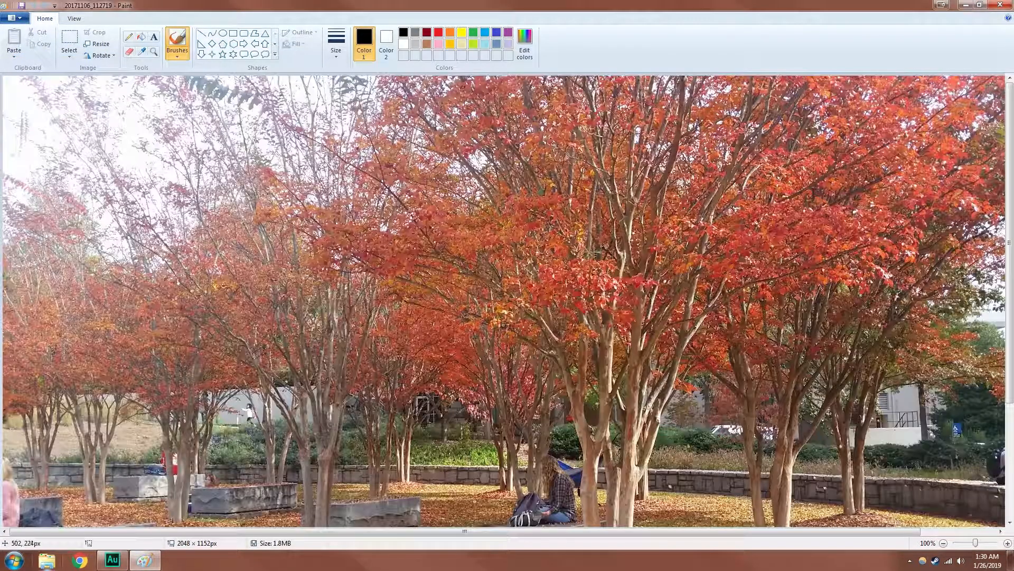
Enlarge the canvas to about 3198 × 1618 px, adding white space to the right of and below the photo.
click(153, 51)
right_click(261, 191)
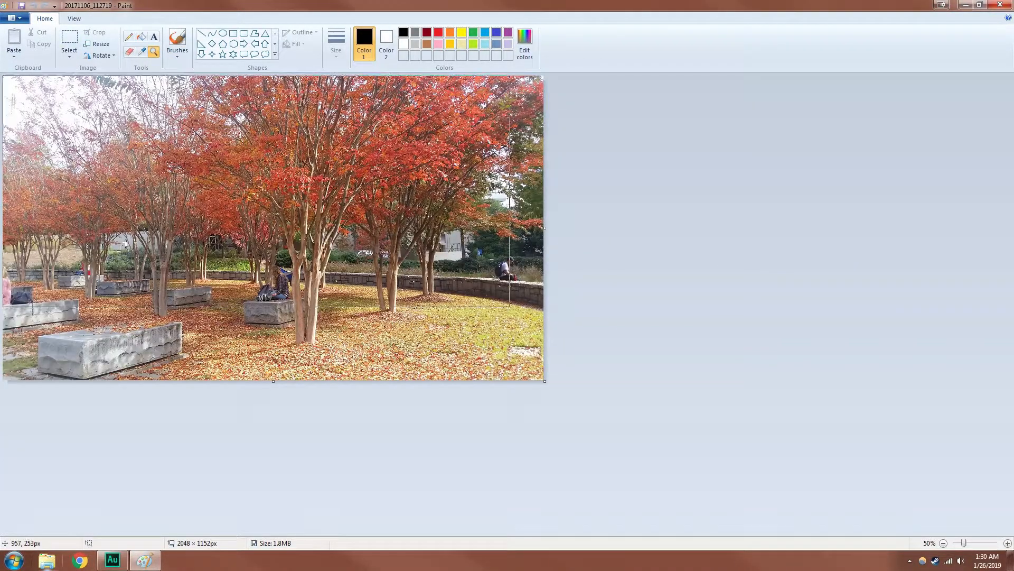
click(177, 43)
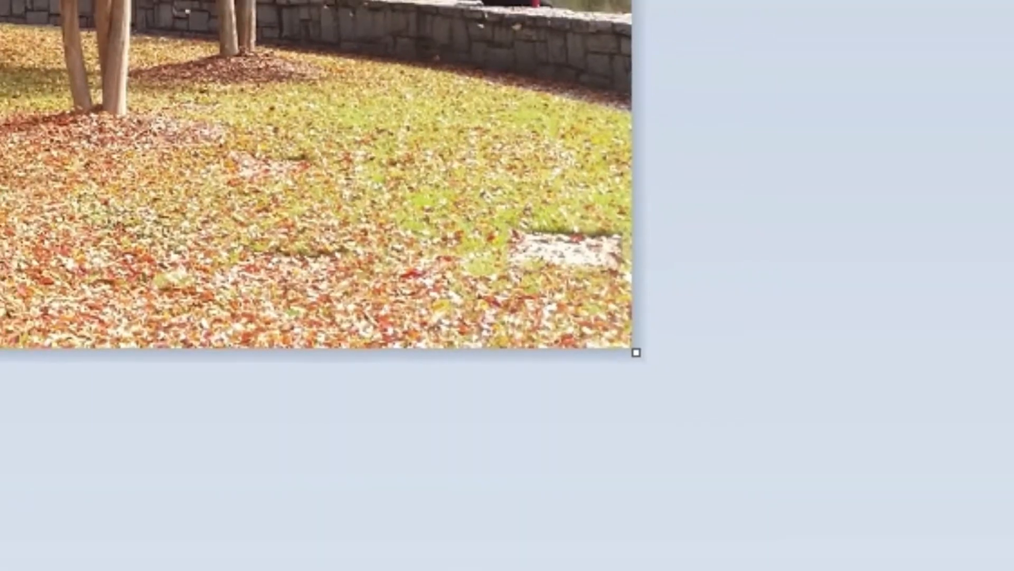
drag(644, 349, 1013, 570)
drag(1013, 534, 1013, 570)
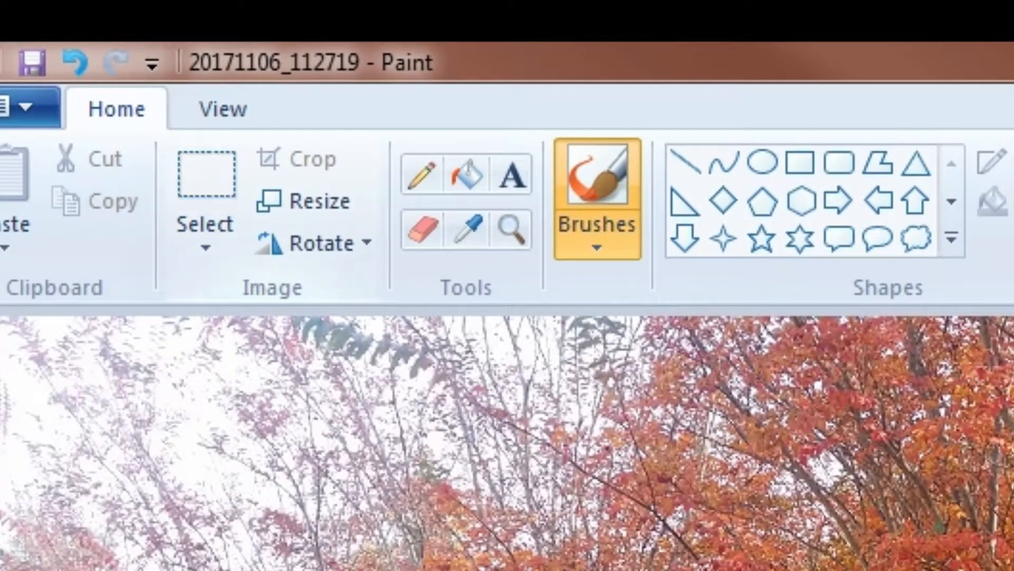
Choose the Select tool, switch it to free-form selection and set it back to rectangular selection.
click(223, 108)
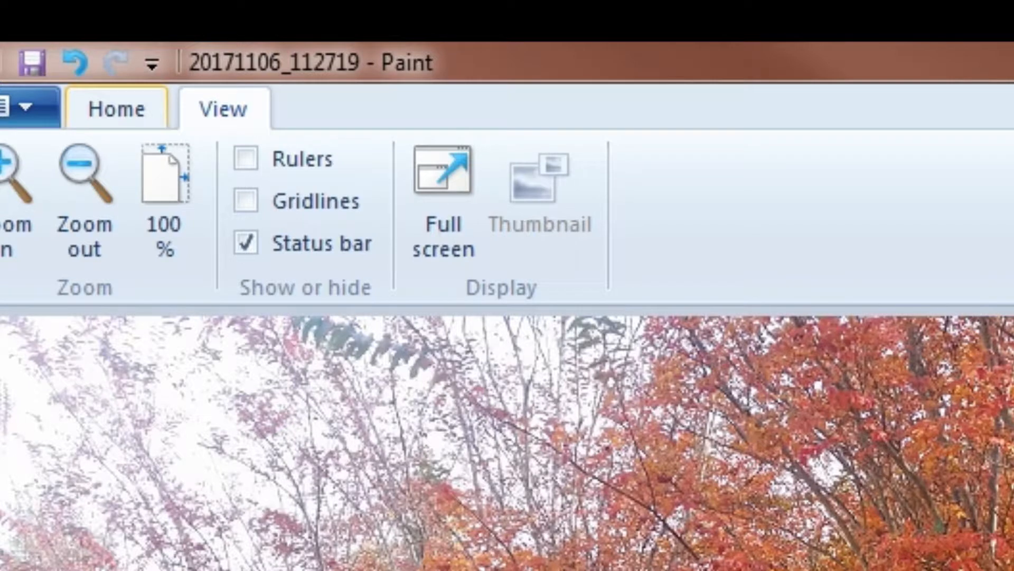
click(116, 108)
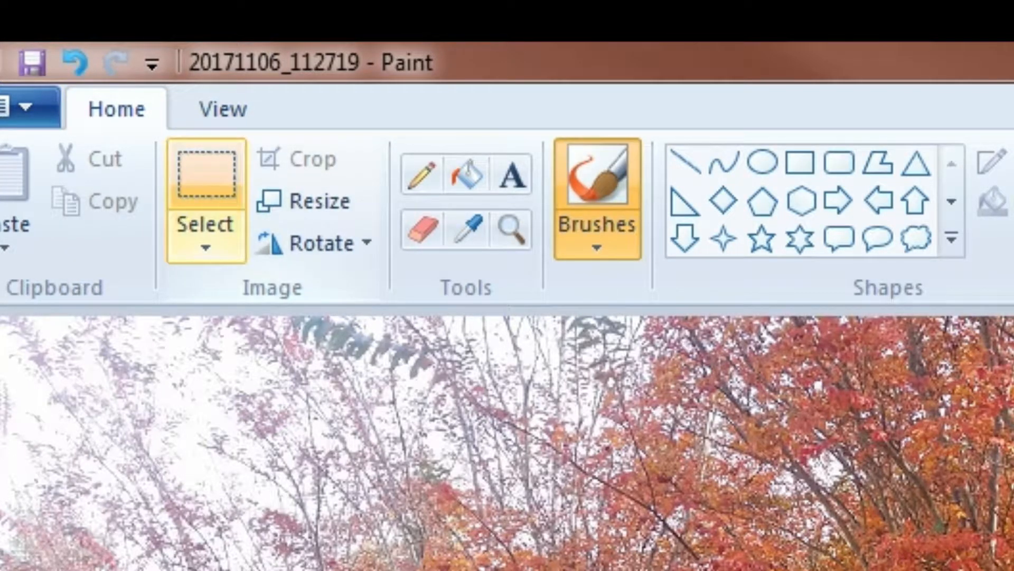
click(206, 175)
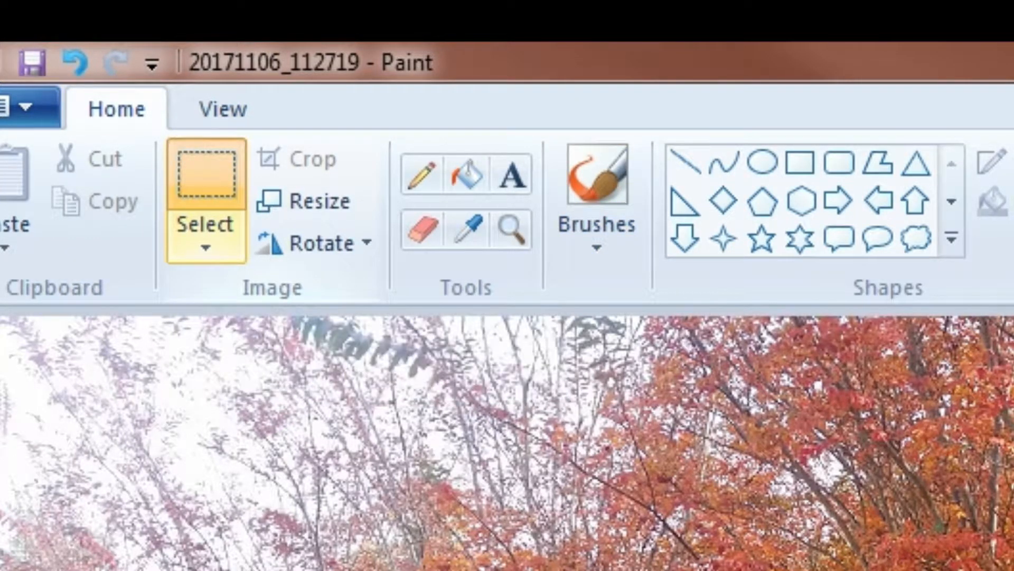
click(206, 240)
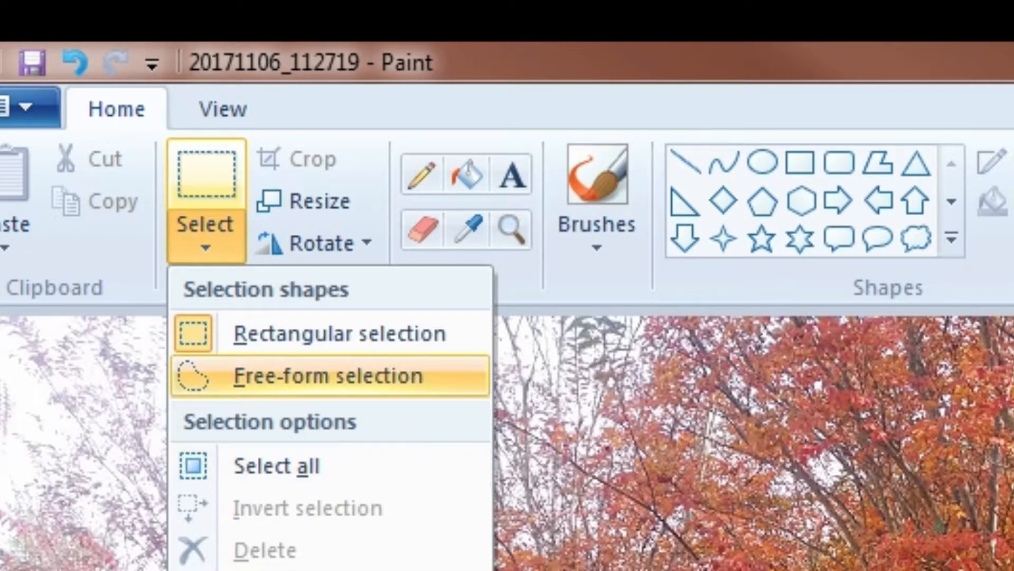
click(327, 375)
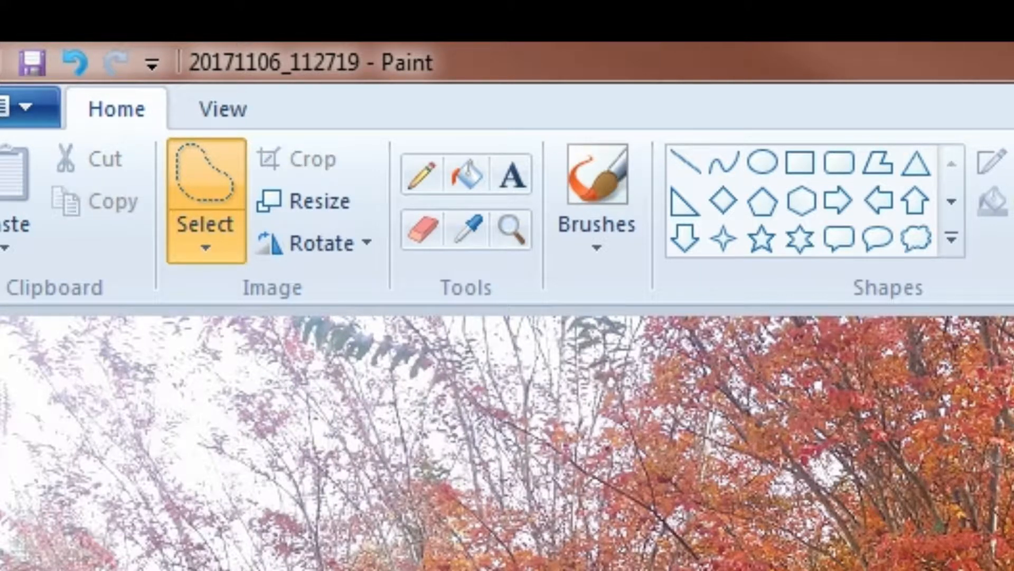
click(205, 238)
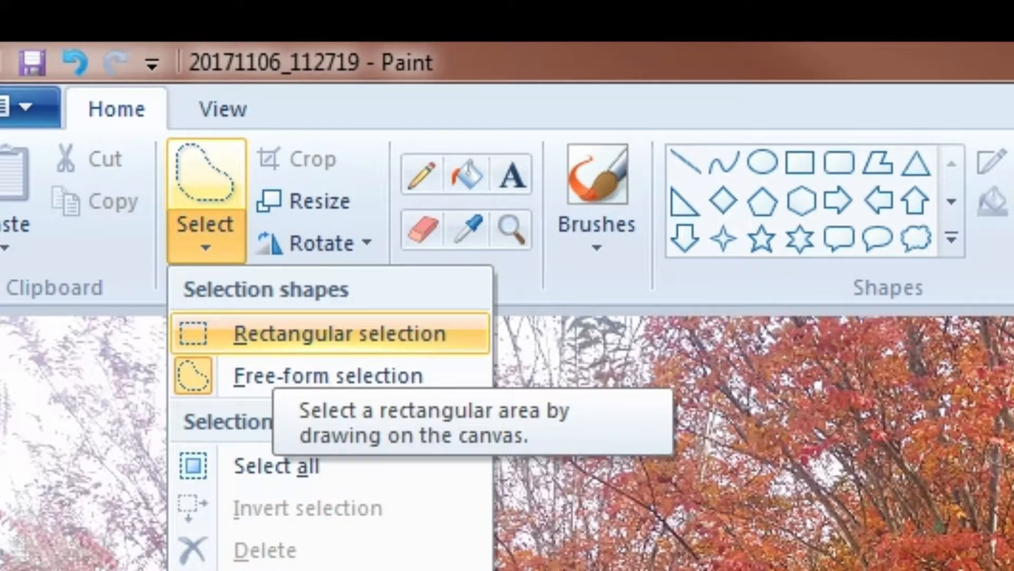
click(317, 334)
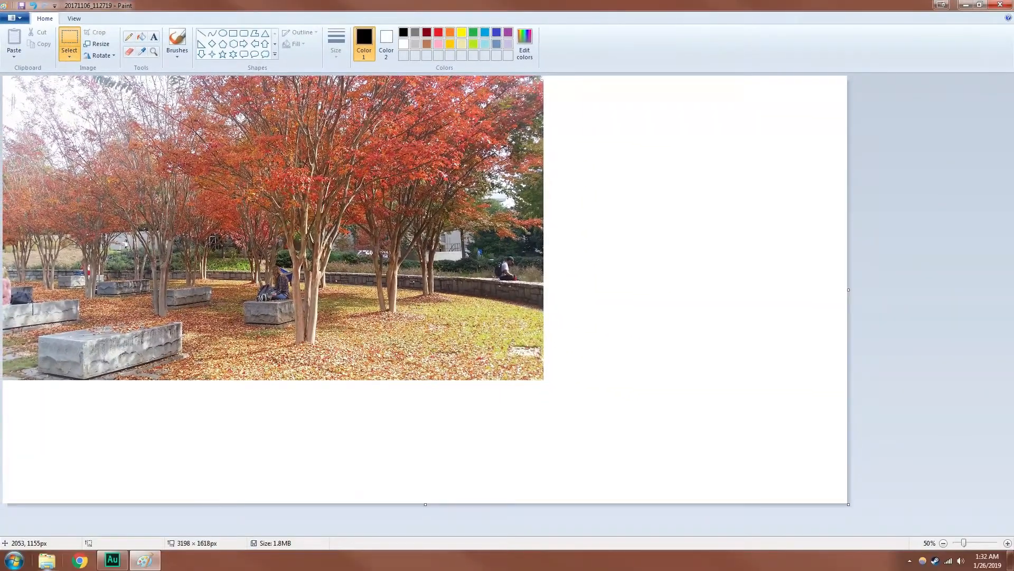
Try to pixelate the photo by shrinking it to about 16 × 20 px and stretching it to about 2238 × 1218 px.
drag(545, 380, 7, 81)
drag(545, 380, 546, 380)
drag(546, 381, 6, 80)
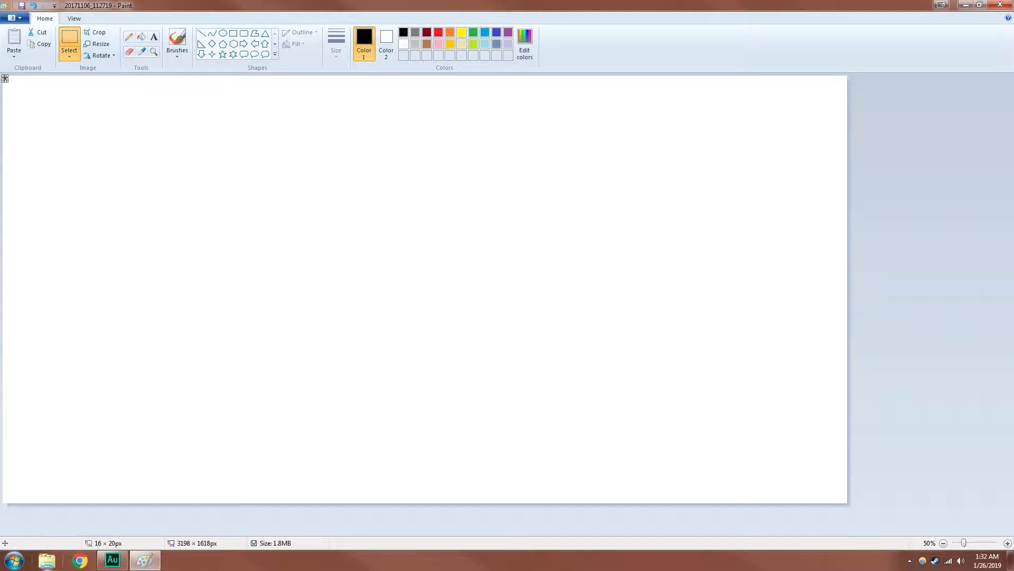
drag(7, 81, 594, 398)
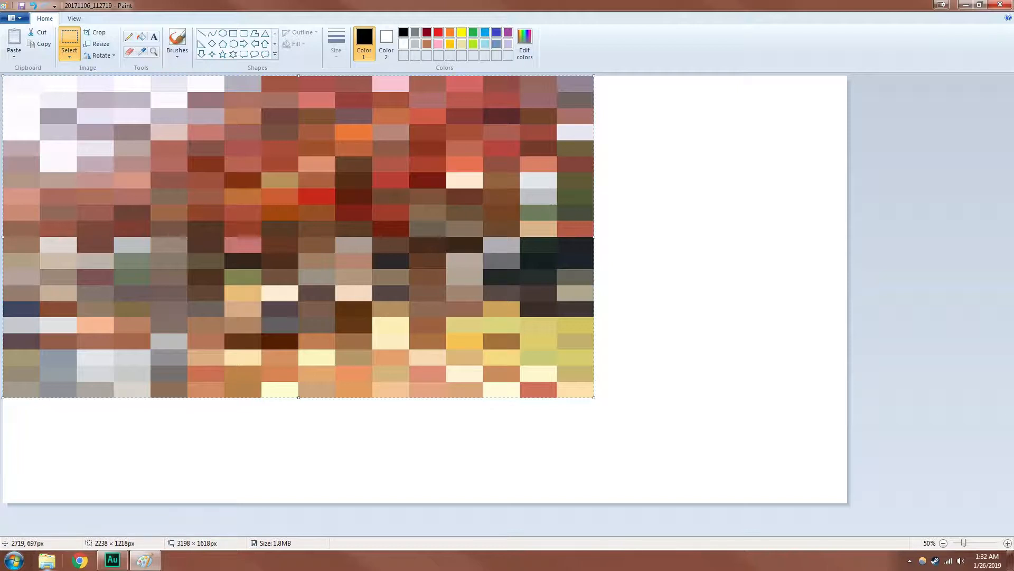
click(755, 259)
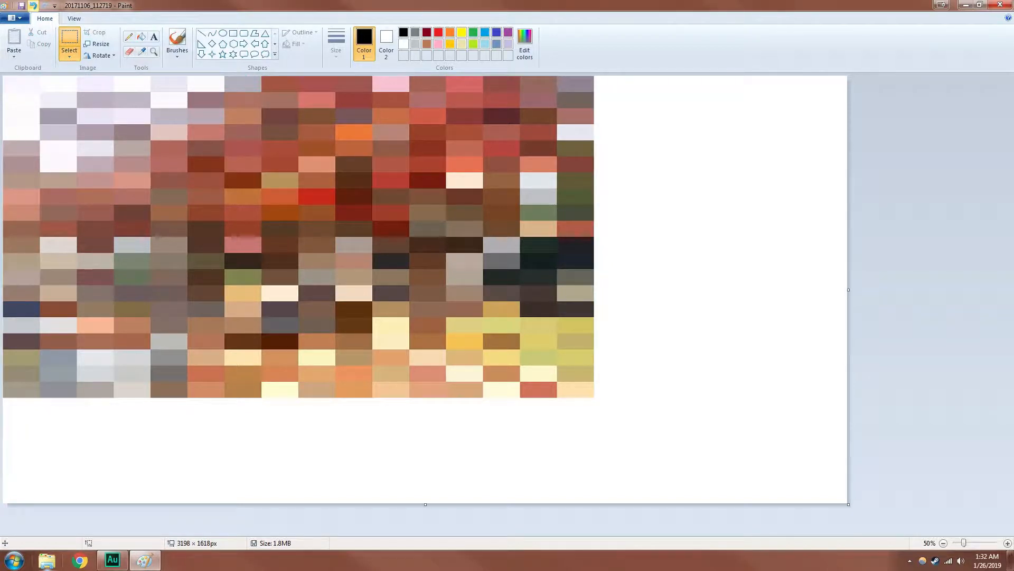
click(34, 6)
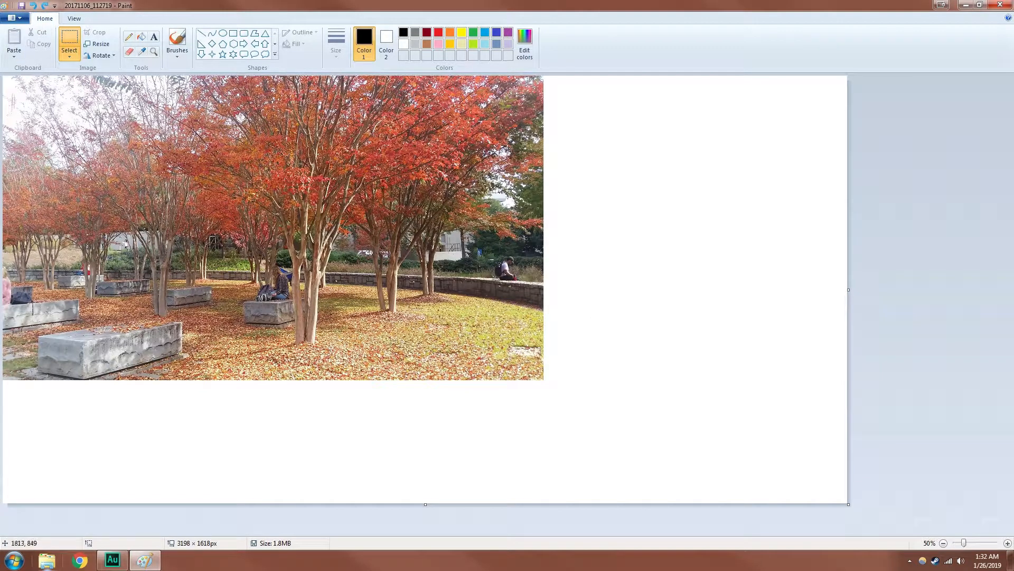
Pixelate the photo into colour blocks by shrinking it to a tiny size and stretching it slightly beyond its original size.
drag(545, 380, 3, 75)
drag(546, 381, 602, 402)
click(725, 332)
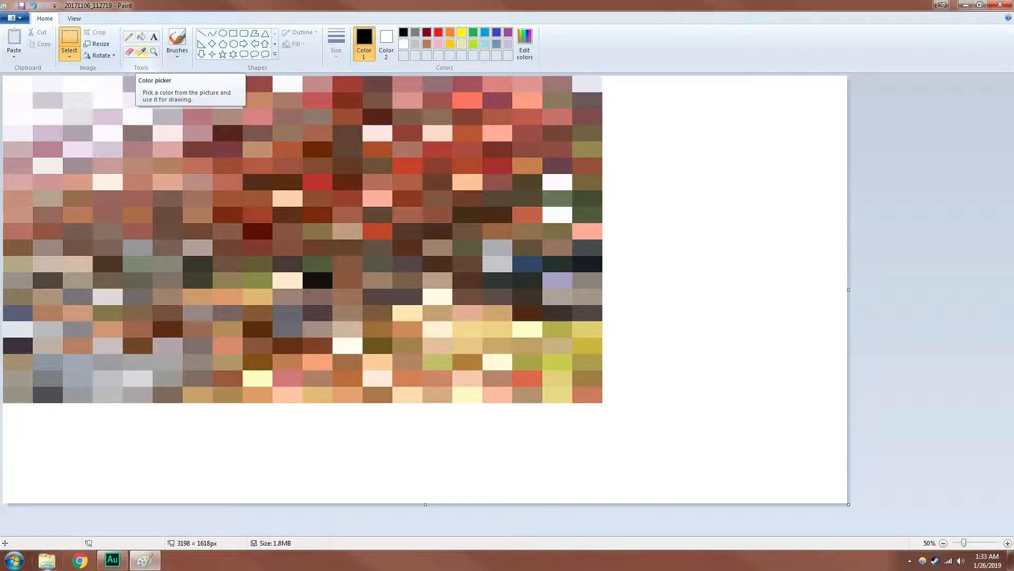
Sample a bright red block from the mosaic and scribble a swatch beside it with the thickest brush size.
click(141, 51)
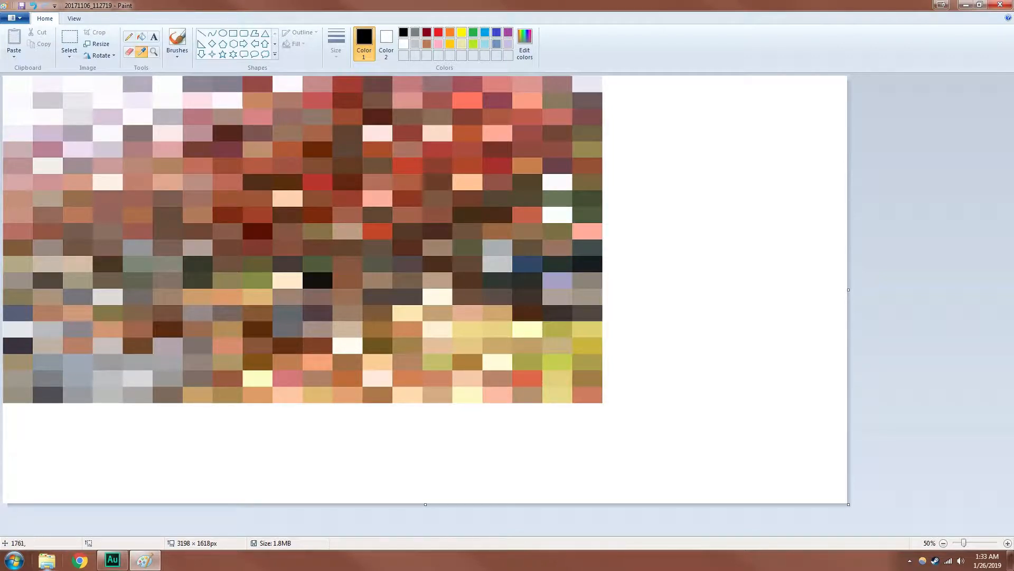
click(177, 40)
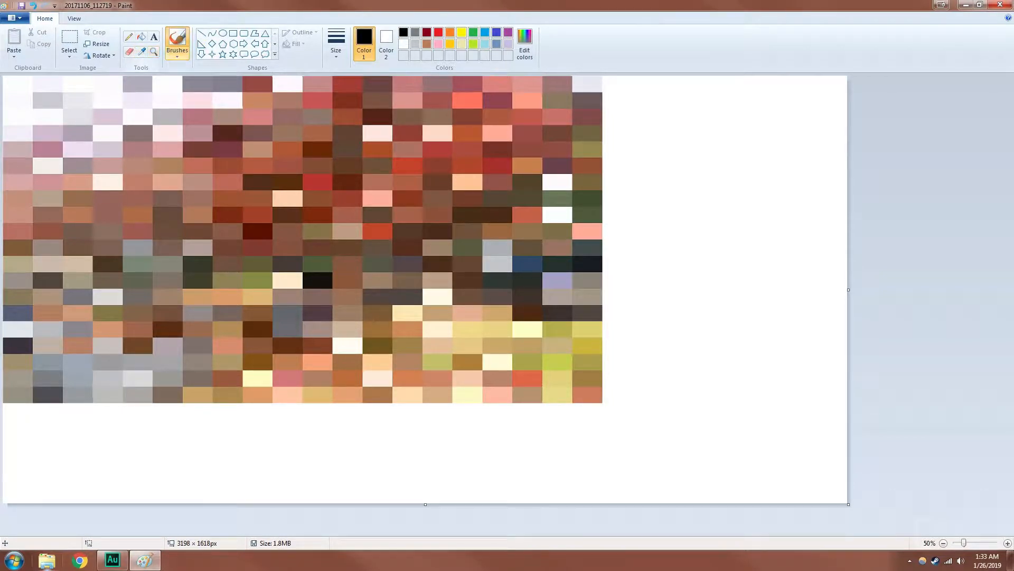
click(336, 42)
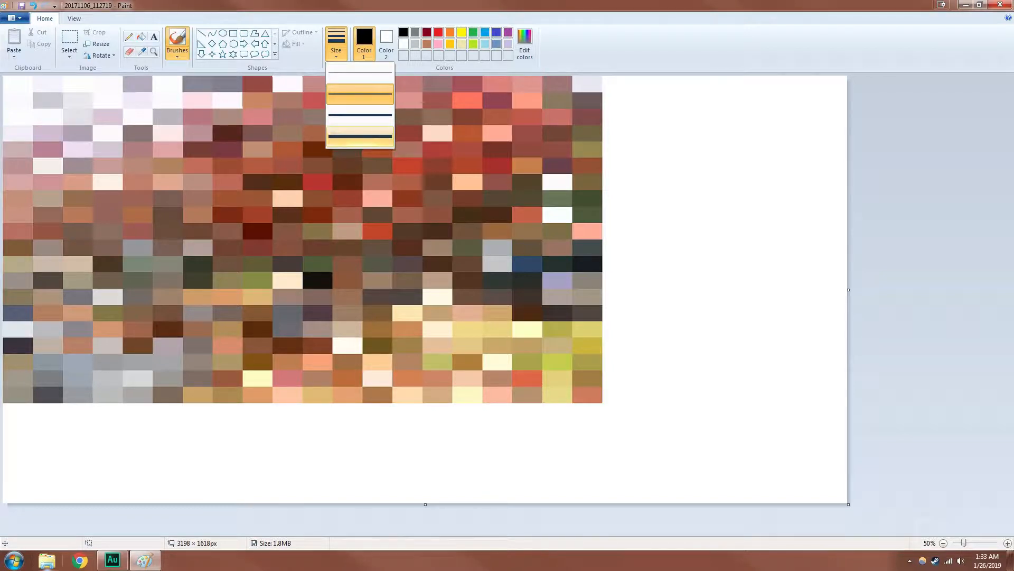
click(339, 133)
click(141, 51)
click(318, 182)
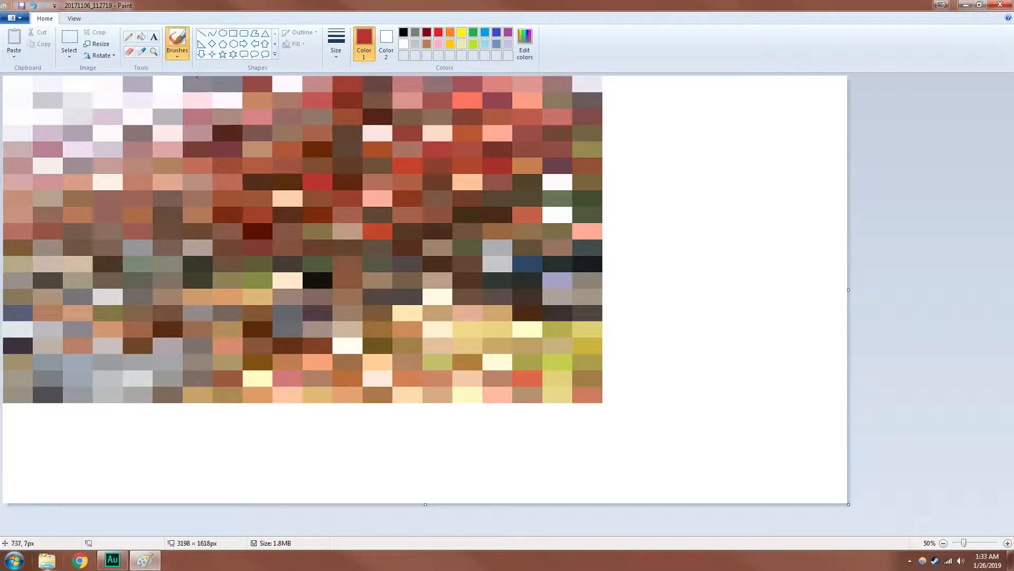
mouse_move(633, 126)
mouse_down()
mouse_move(667, 132)
mouse_move(635, 142)
mouse_move(666, 148)
mouse_move(638, 156)
mouse_move(675, 146)
mouse_move(630, 140)
mouse_move(643, 121)
mouse_up()
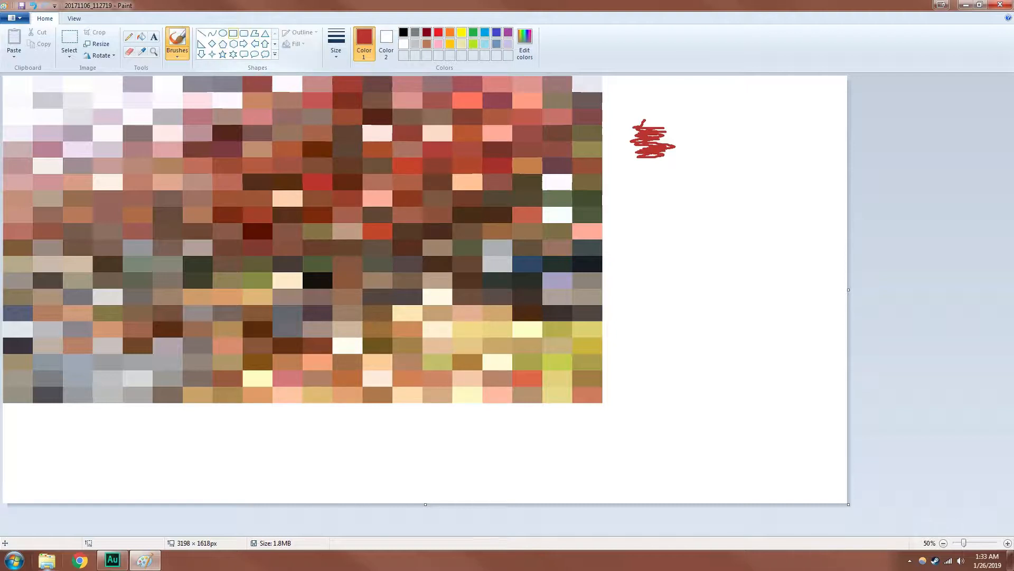
Draw a rectangle about 271 × 285 px below the red scribble and fill it with the sampled red.
click(233, 33)
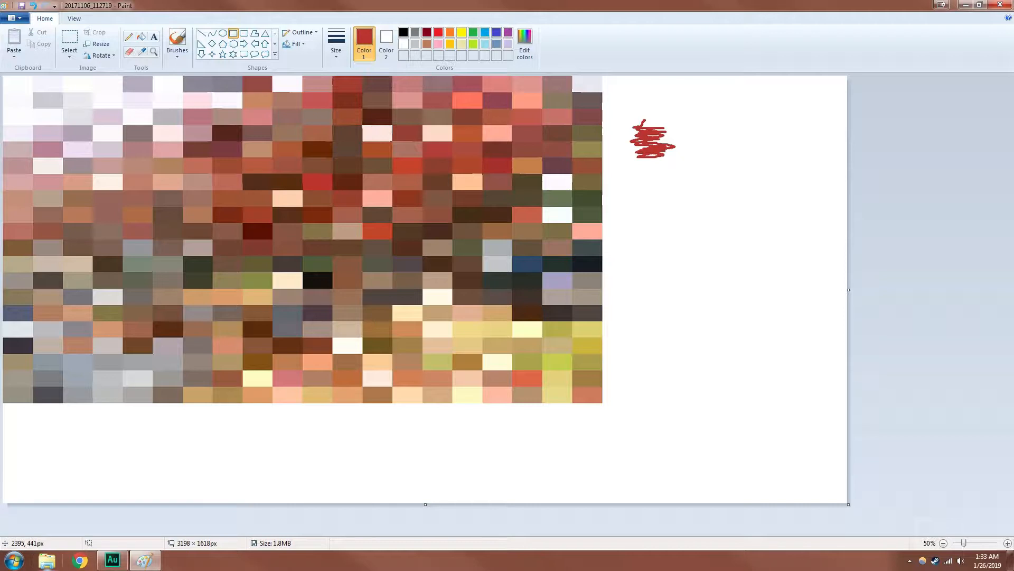
drag(627, 172, 698, 246)
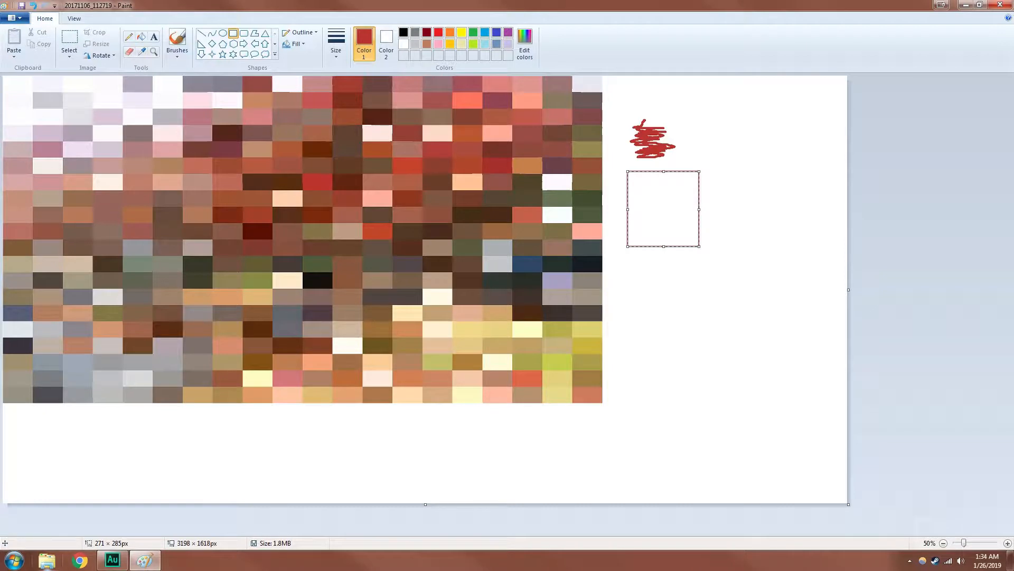
click(141, 37)
click(658, 198)
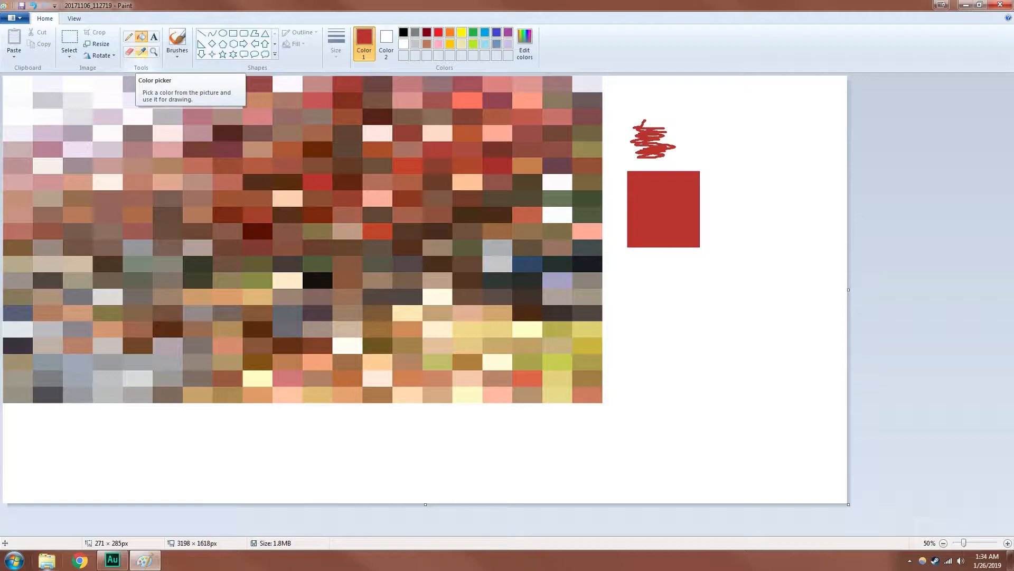
Sample the bright red mosaic block as both Color 1 and Color 2.
click(142, 51)
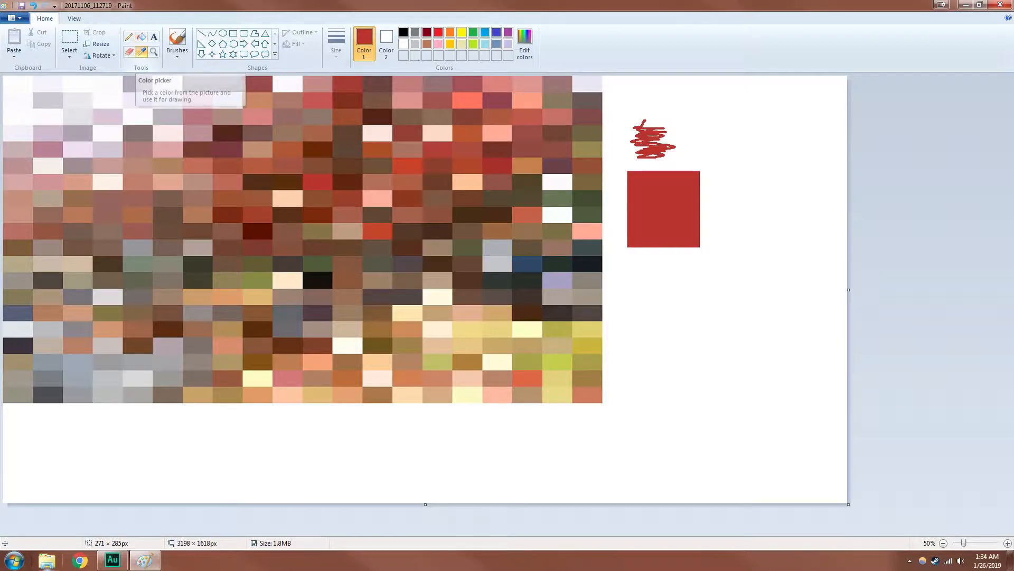
click(317, 183)
click(141, 51)
right_click(317, 182)
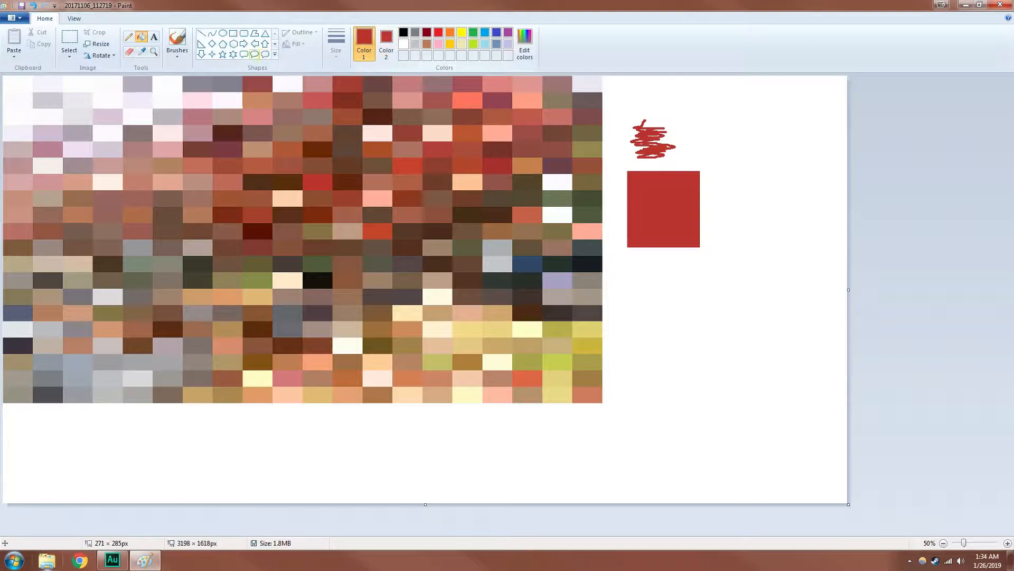
Draw a red rectangle about 279 × 267 px with solid color fill below the lower-left corner of the mosaic.
click(233, 34)
drag(28, 416, 107, 483)
key(ctrl+z)
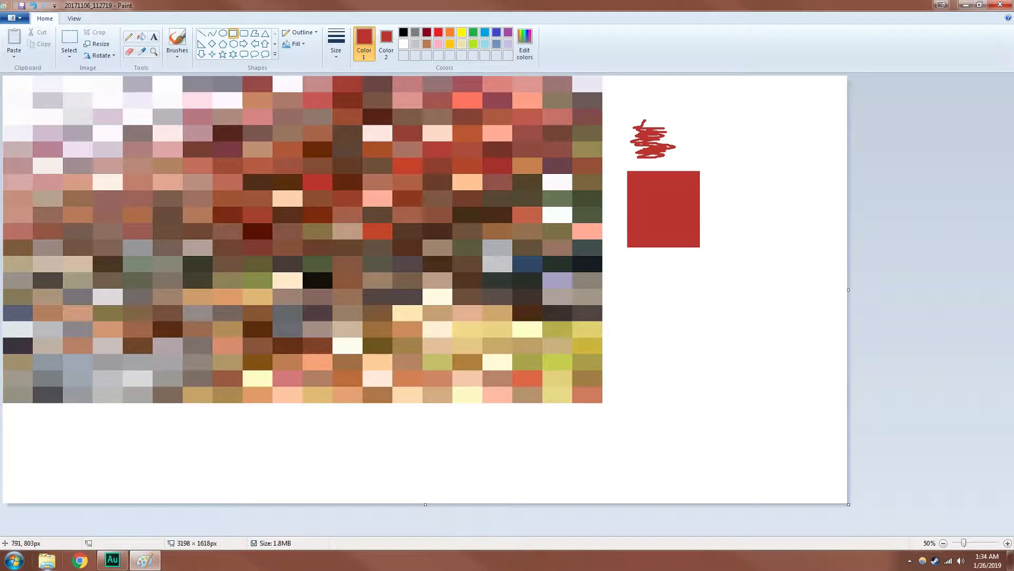
click(295, 44)
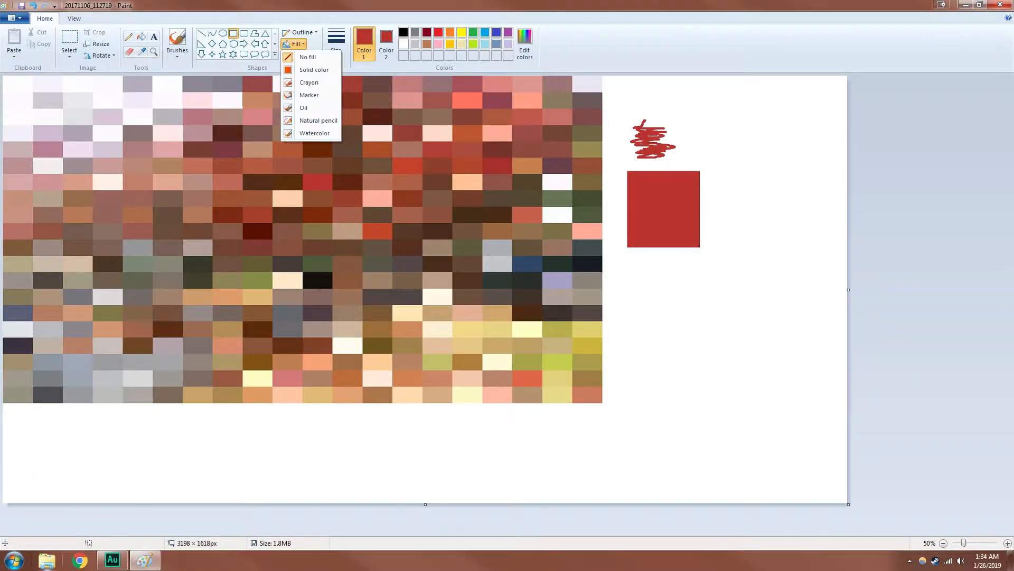
click(313, 69)
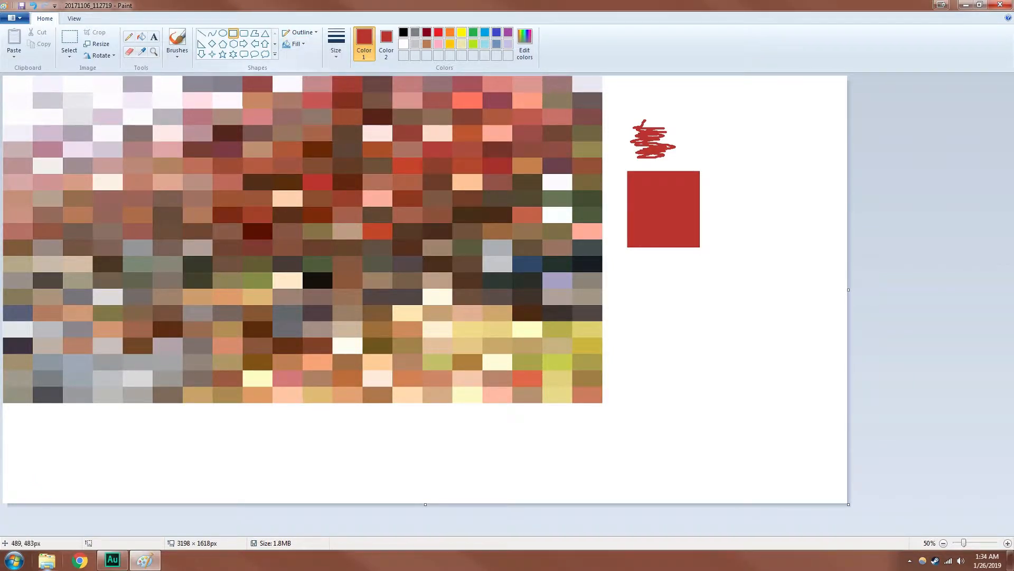
drag(21, 413, 96, 484)
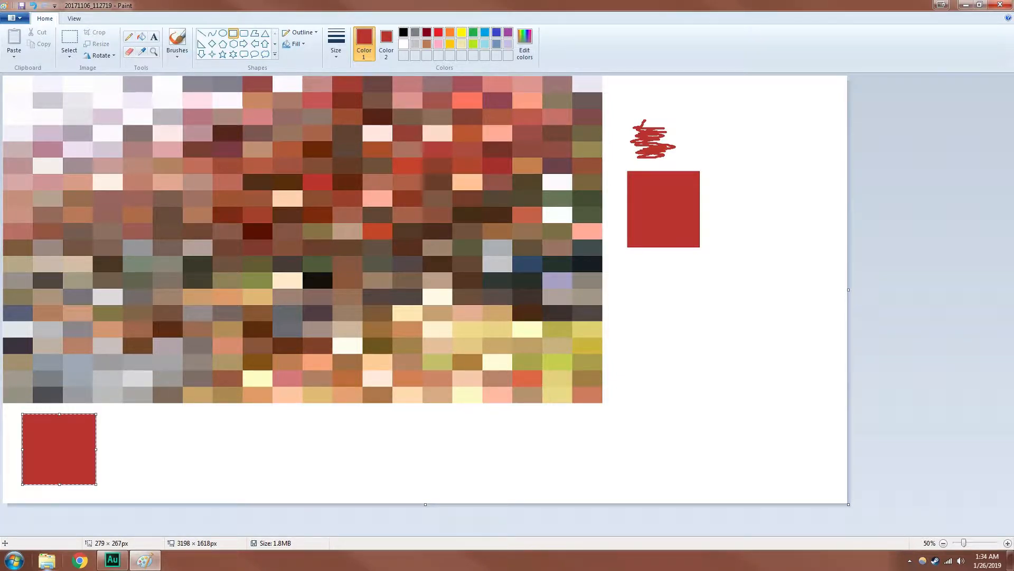
Sample the navy blue mosaic block as both Color 1 and Color 2 and draw a swatch about 257 × 263 px beside the red one.
click(141, 51)
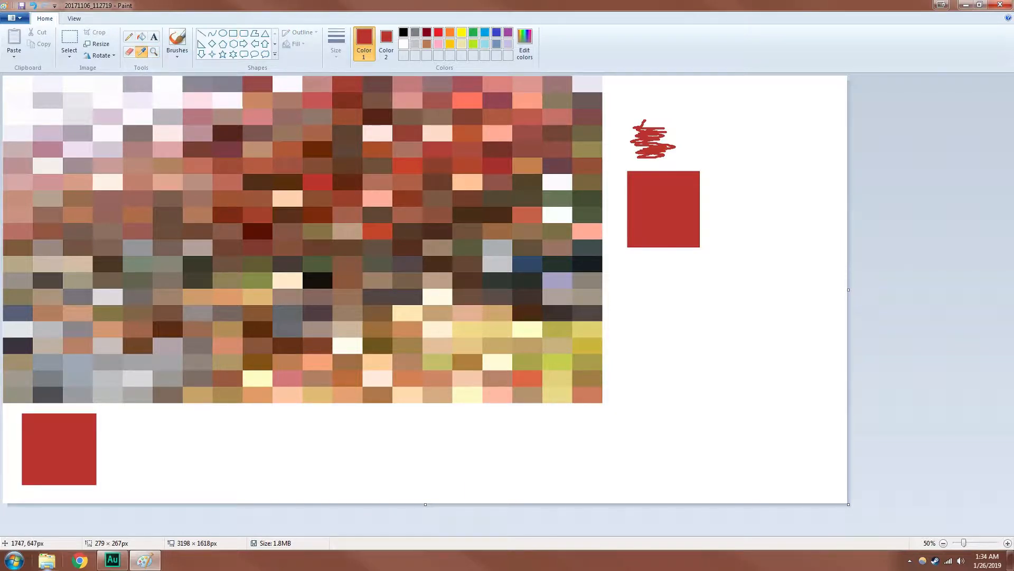
click(528, 265)
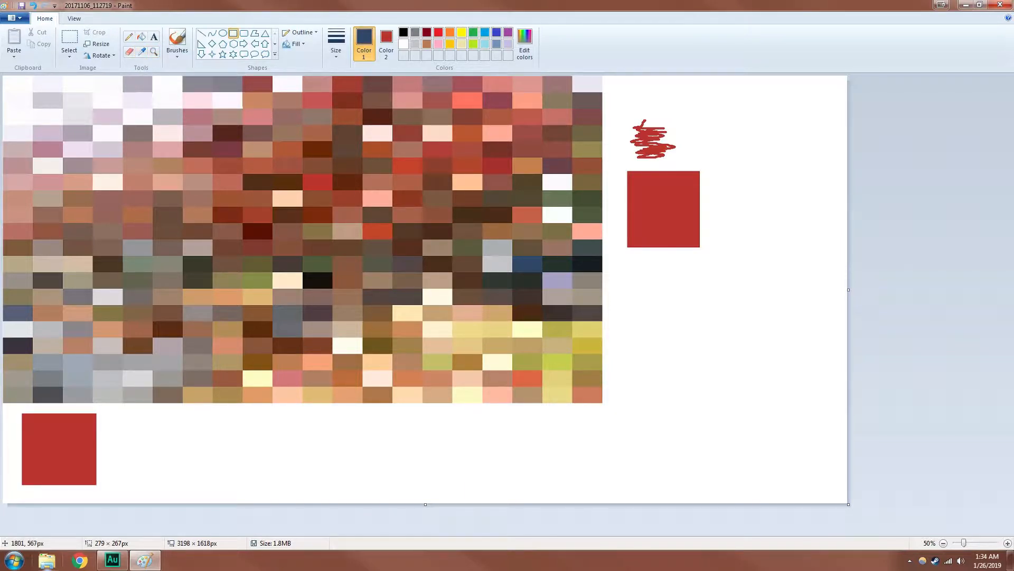
click(141, 52)
right_click(523, 265)
drag(106, 413, 175, 485)
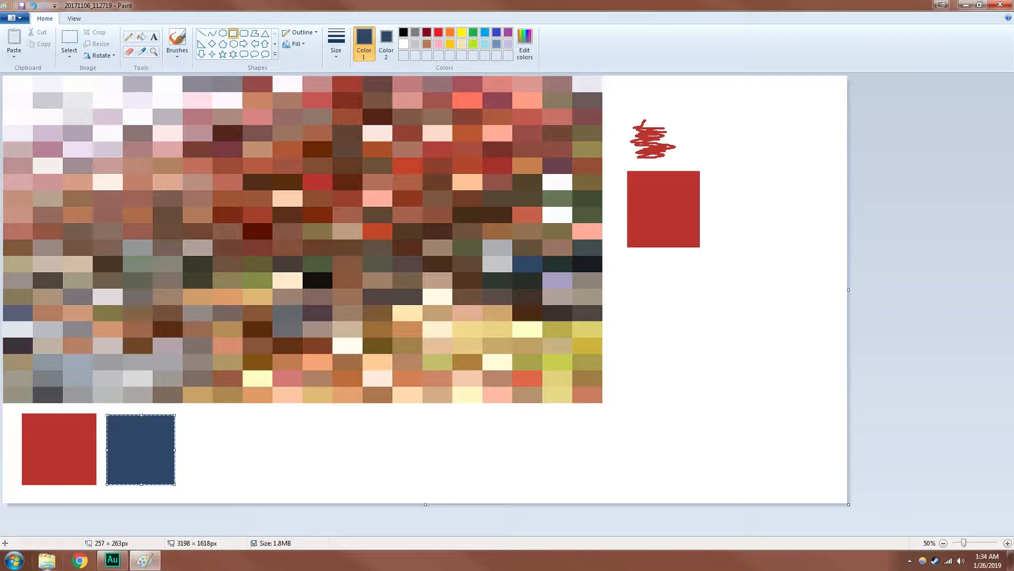
Sample the bright coral mosaic block as both colors and draw a swatch about 265 × 259 px beside the navy one.
click(141, 52)
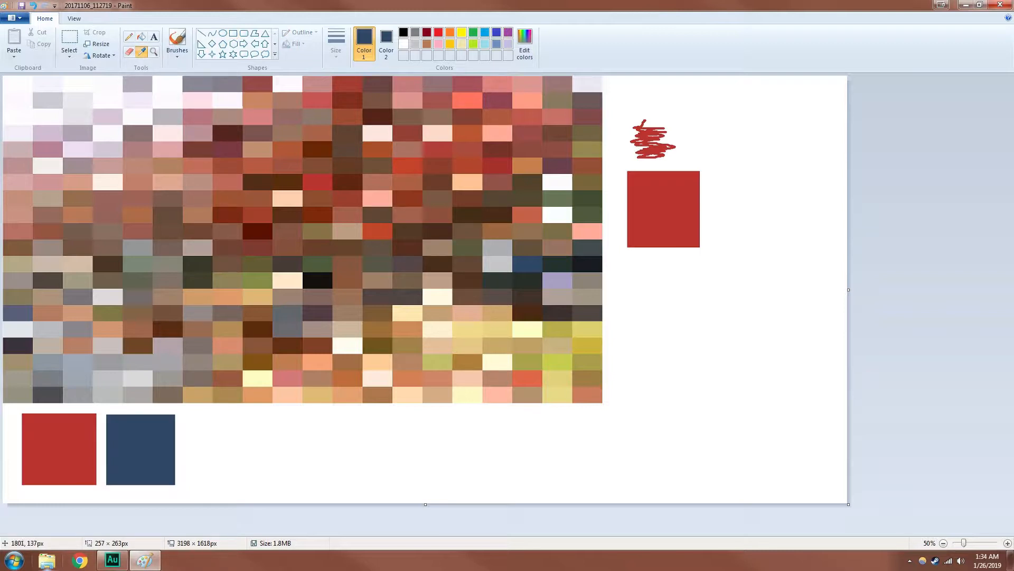
click(470, 100)
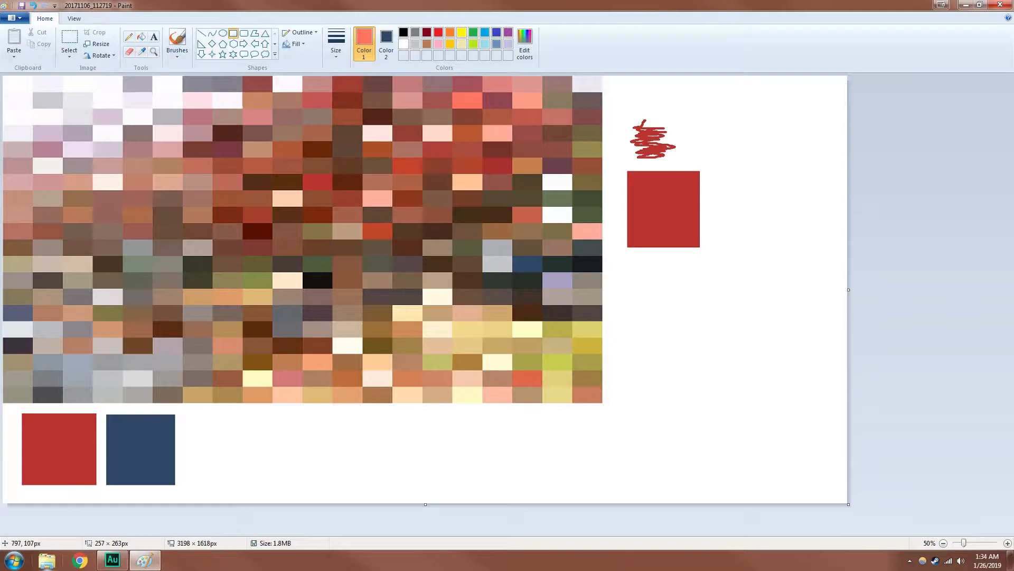
click(141, 52)
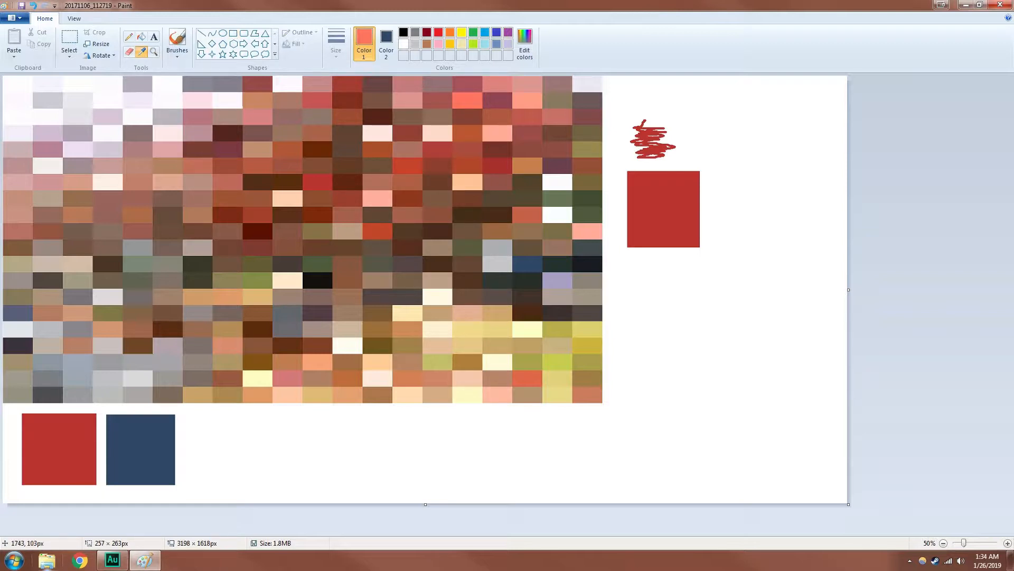
right_click(463, 103)
drag(190, 416, 259, 483)
Sample the olive green mosaic block as both colors and draw a swatch about 289 × 257 px beside the coral one.
click(141, 52)
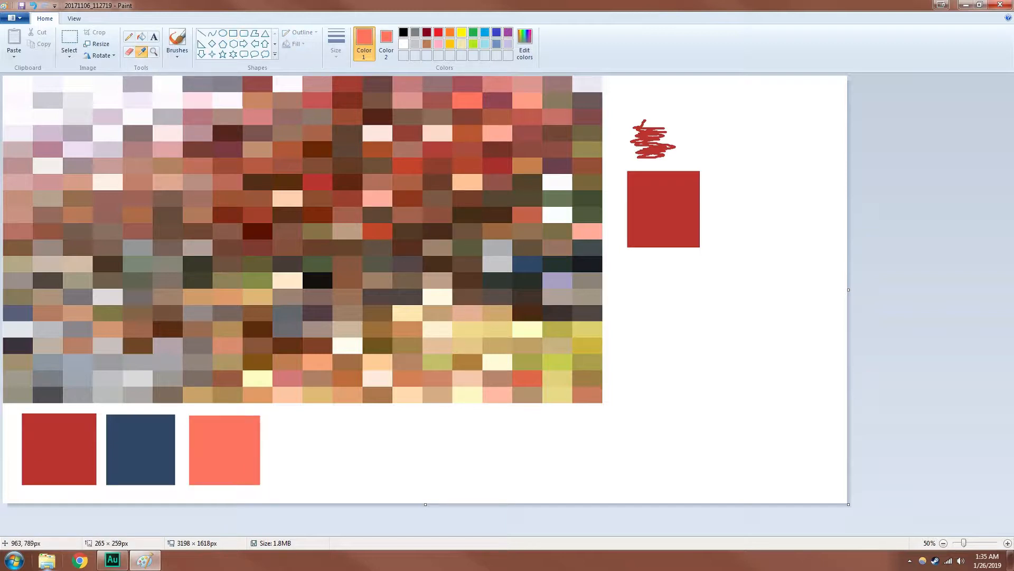
click(254, 281)
click(141, 52)
right_click(261, 282)
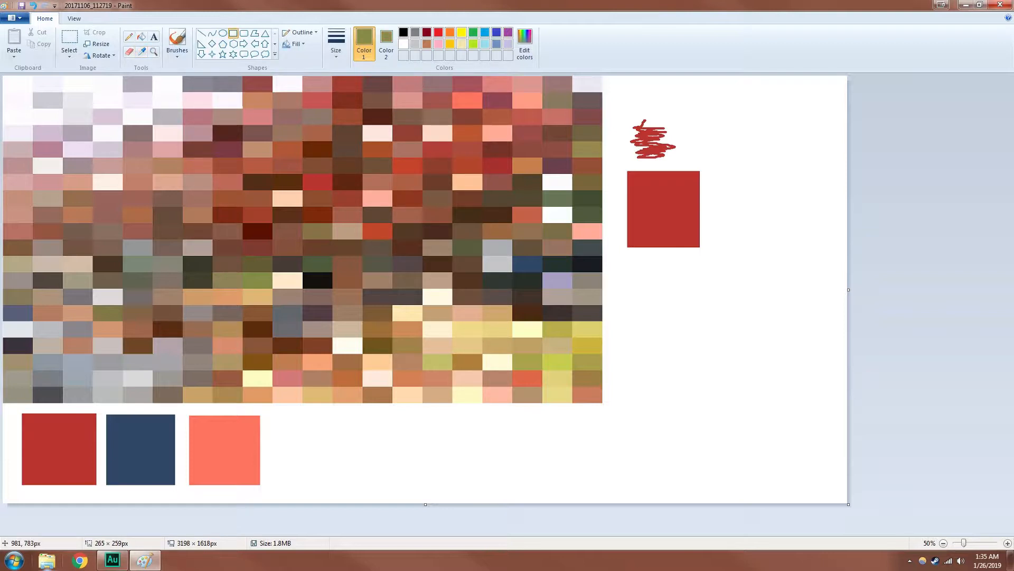
drag(272, 415, 349, 484)
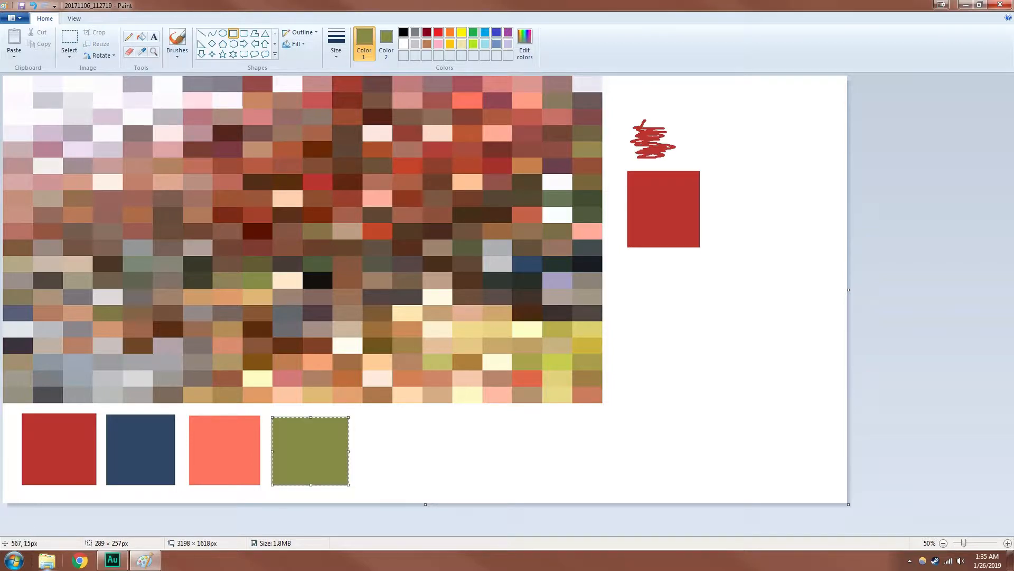
Sample a rust-orange mosaic block as both colors and draw a swatch about 303 × 257 px beside the olive one.
click(142, 52)
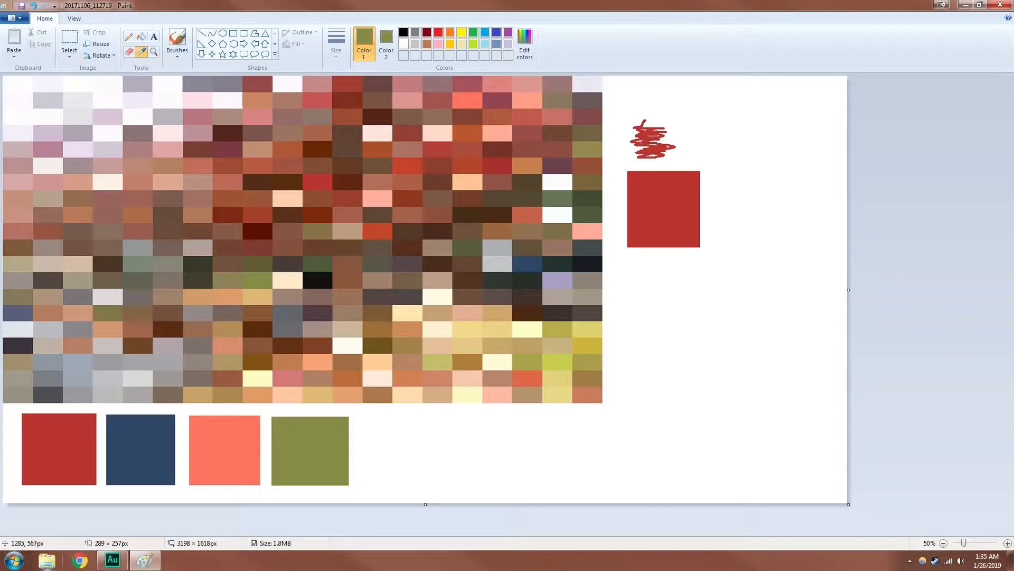
click(260, 165)
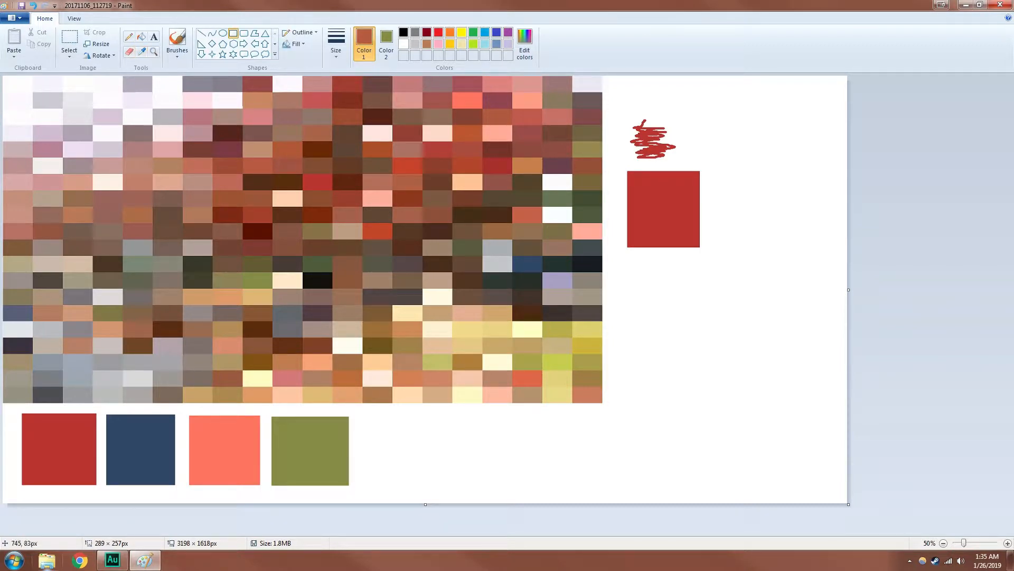
click(142, 51)
right_click(241, 163)
mouse_move(360, 416)
mouse_down()
mouse_move(428, 485)
mouse_move(452, 487)
mouse_move(441, 485)
mouse_up()
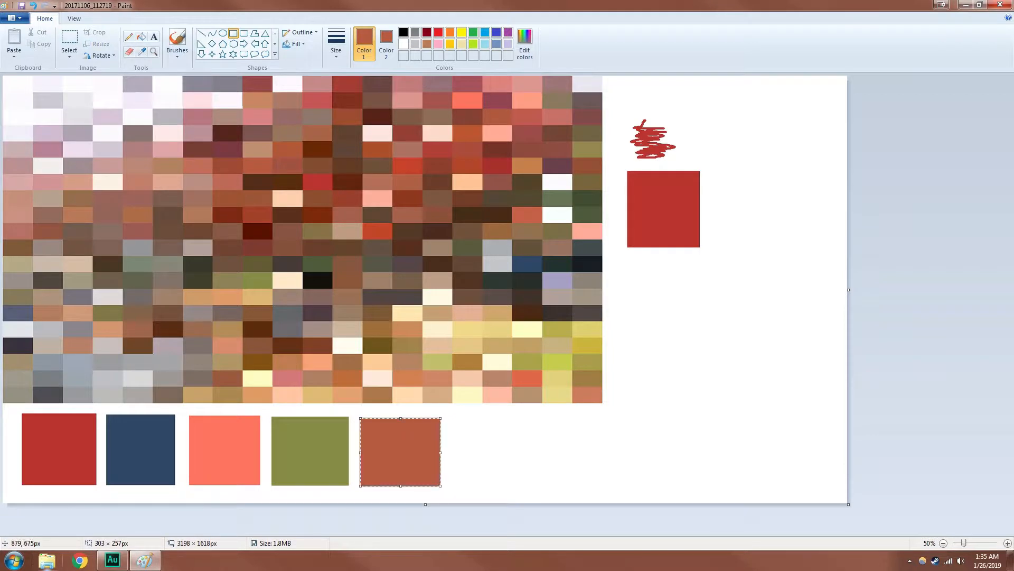
Sample the dusty pink mosaic block and draw a pink swatch about 323 × 257 px beside the rust one.
click(142, 52)
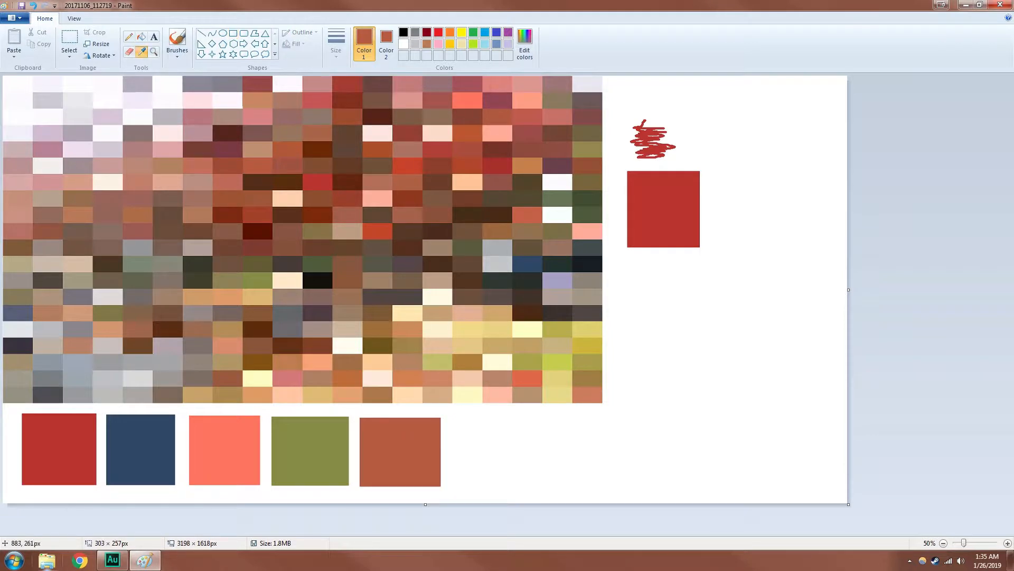
click(262, 120)
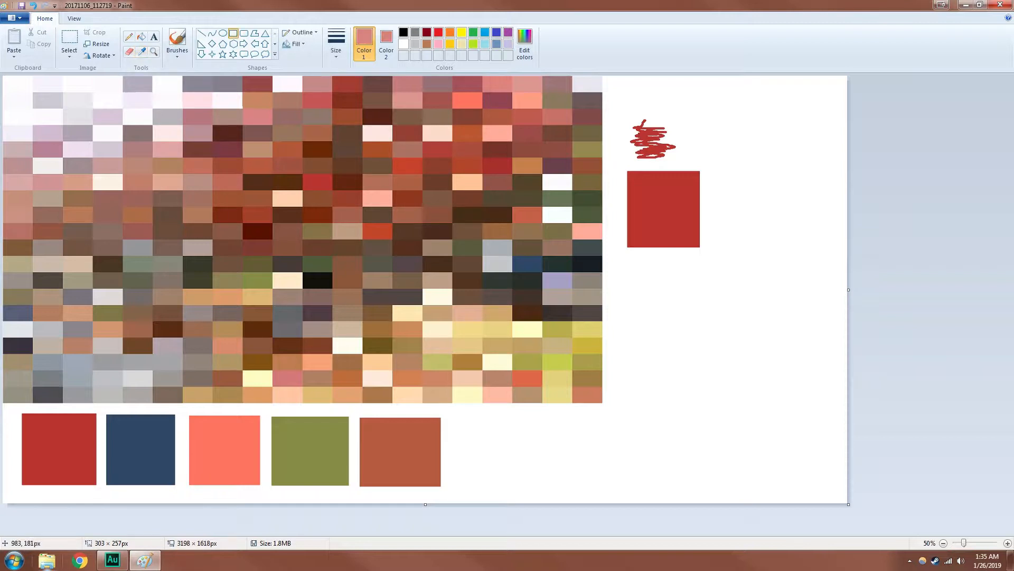
drag(452, 419, 537, 486)
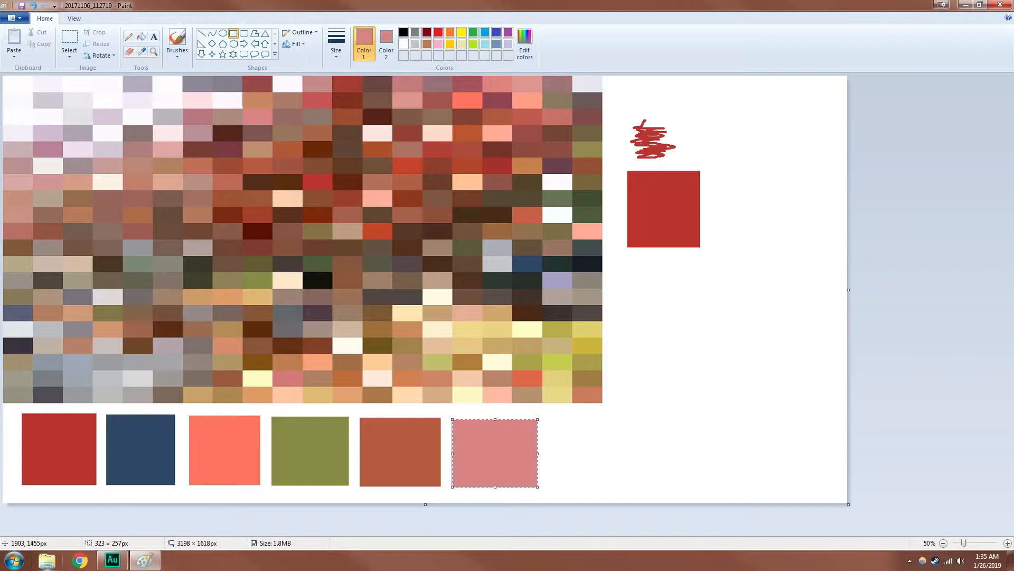
click(141, 51)
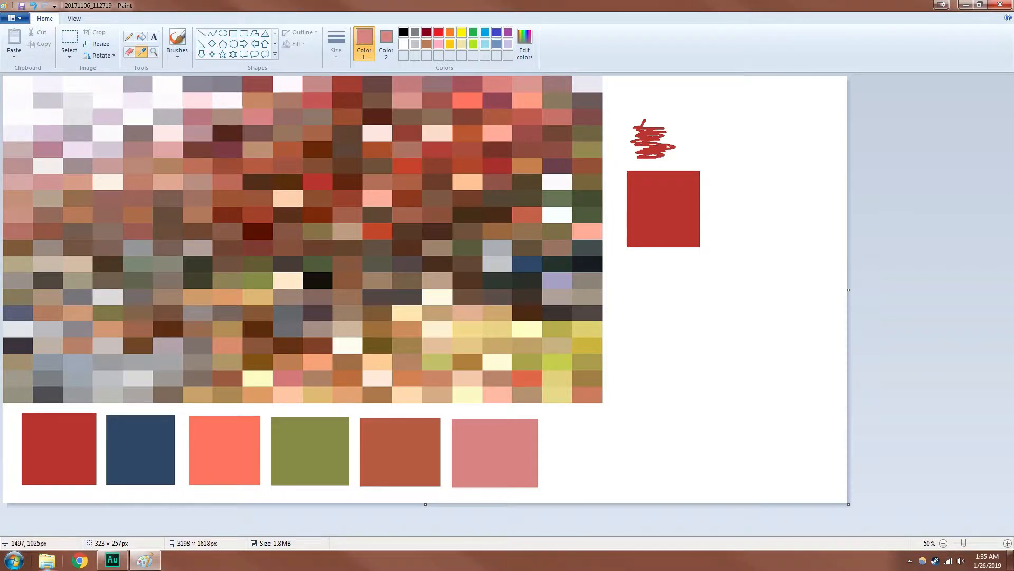
click(257, 281)
click(141, 51)
right_click(265, 280)
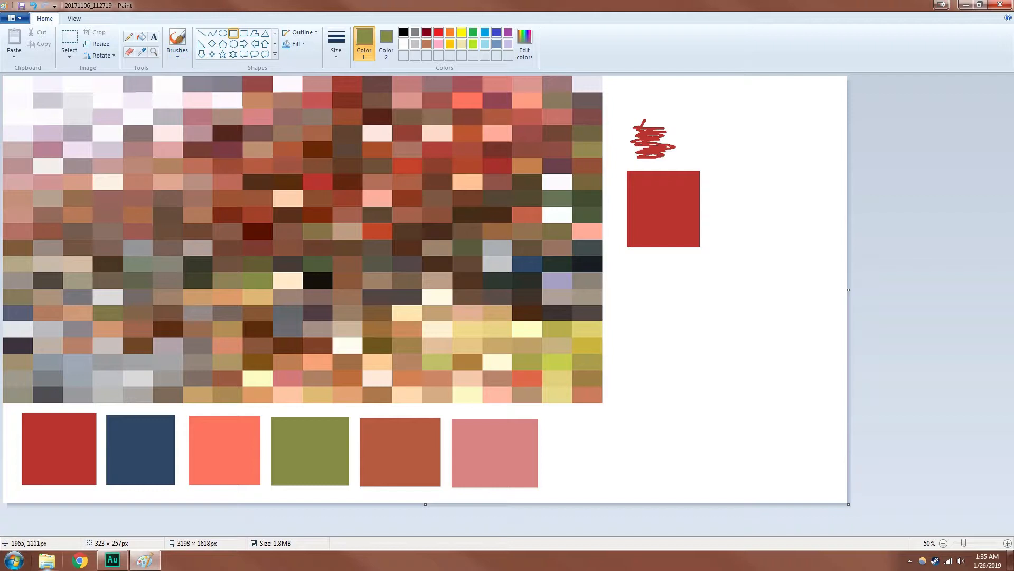
drag(549, 417, 614, 478)
key(Escape)
Sample the dark green block near the mosaic's right edge as both colors and draw a swatch beside the pink one.
click(141, 51)
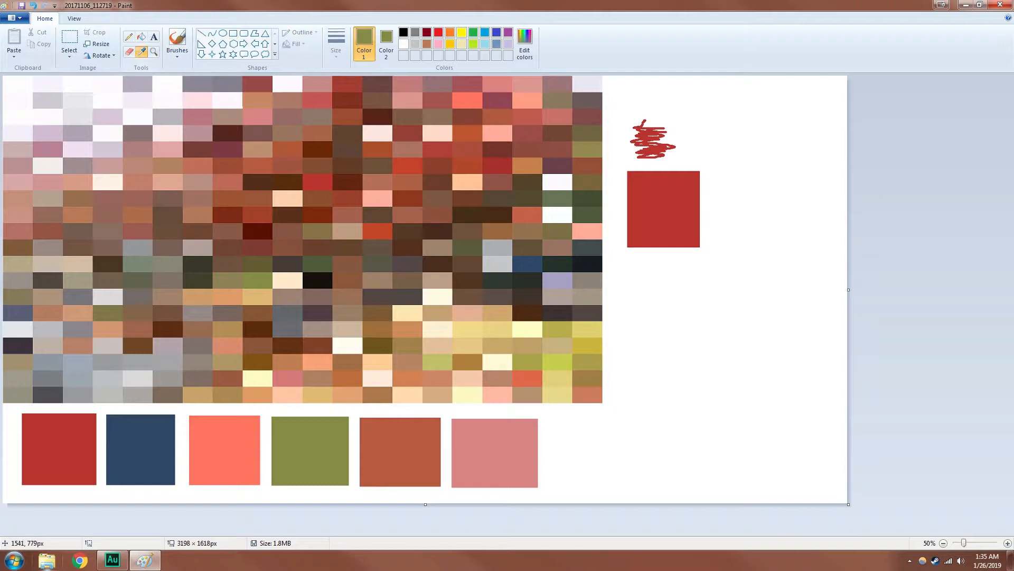
click(585, 198)
click(141, 52)
right_click(585, 195)
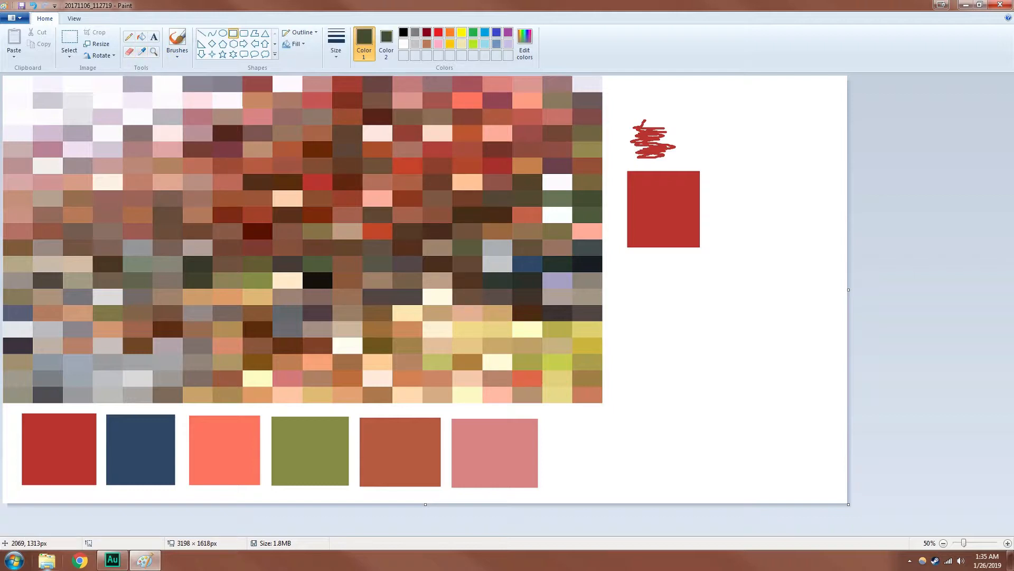
drag(547, 419, 623, 486)
click(668, 400)
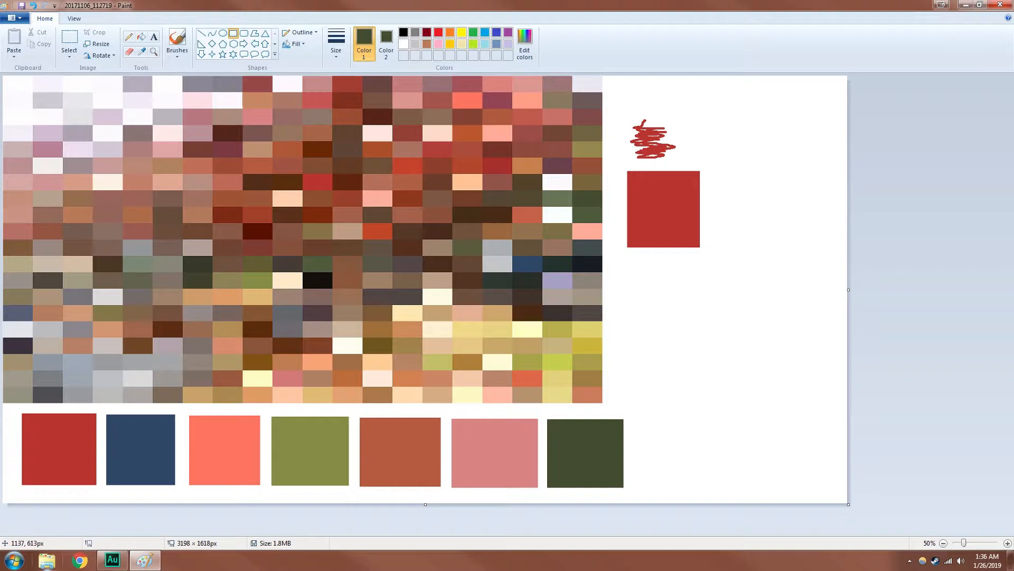
Delete the red scribble and test rectangle beside the mosaic, and fill the cleared area with white.
click(70, 42)
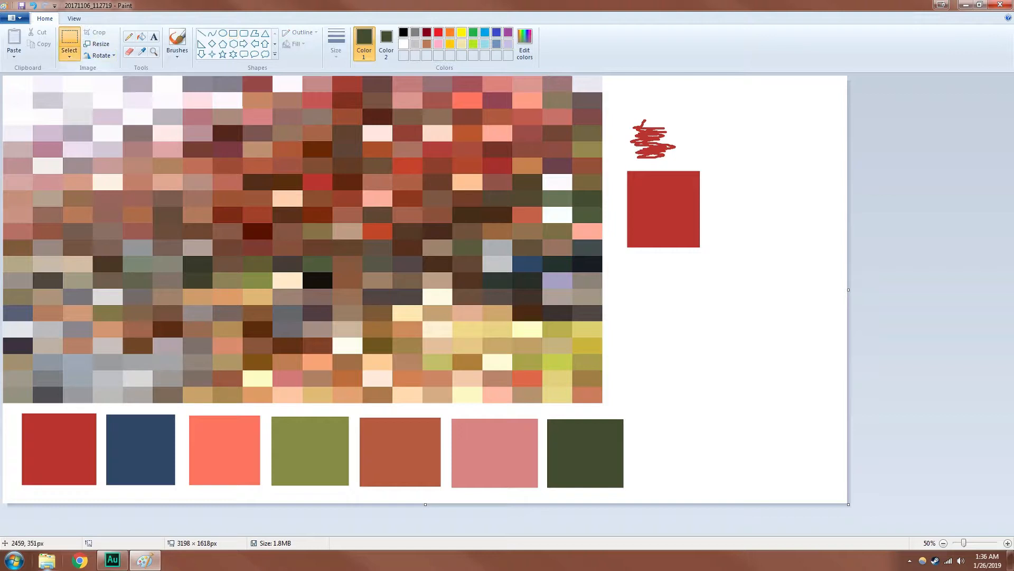
mouse_move(711, 253)
mouse_down()
mouse_move(618, 103)
mouse_move(728, 256)
mouse_up()
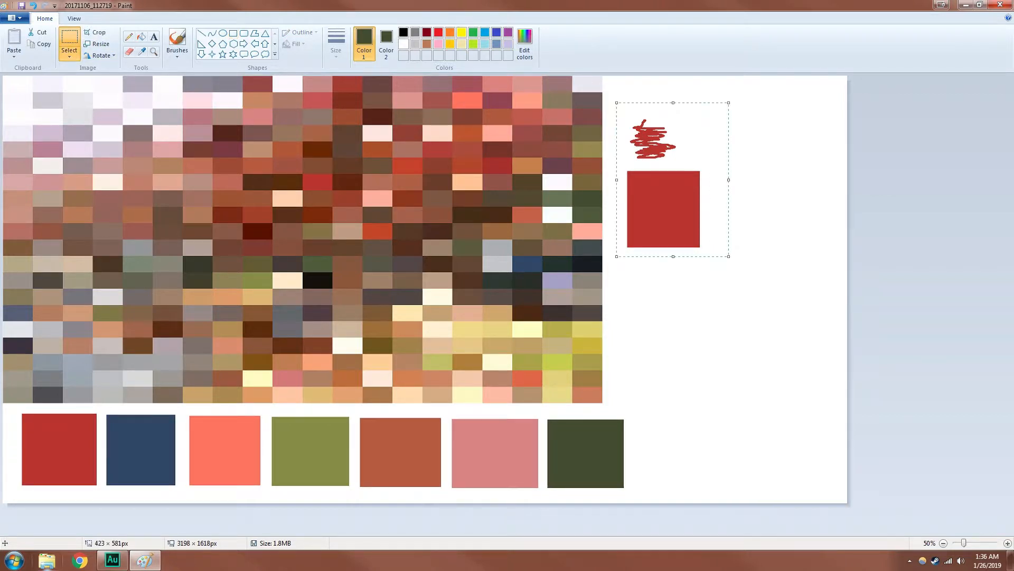
key(Delete)
click(177, 41)
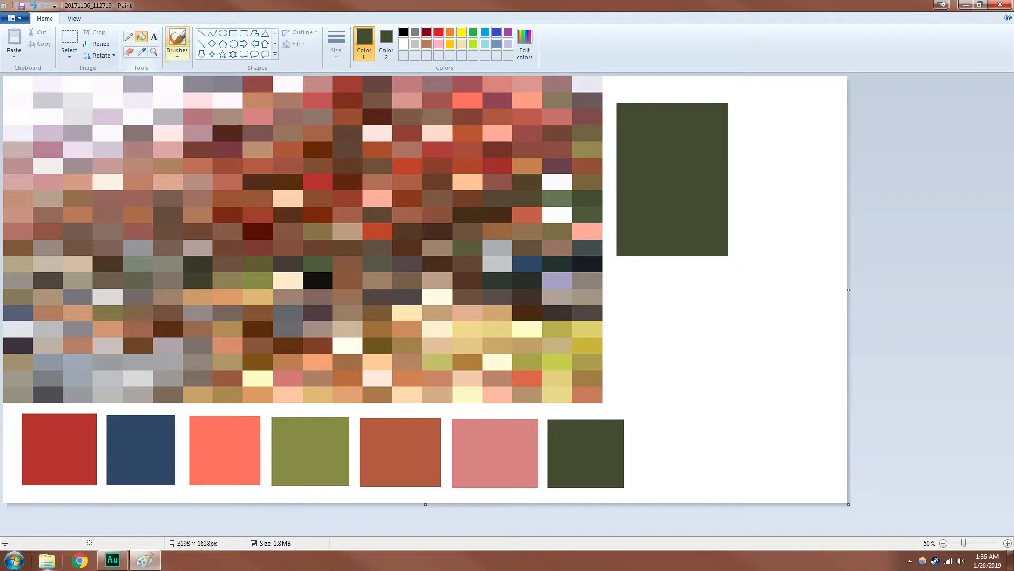
click(403, 43)
click(650, 144)
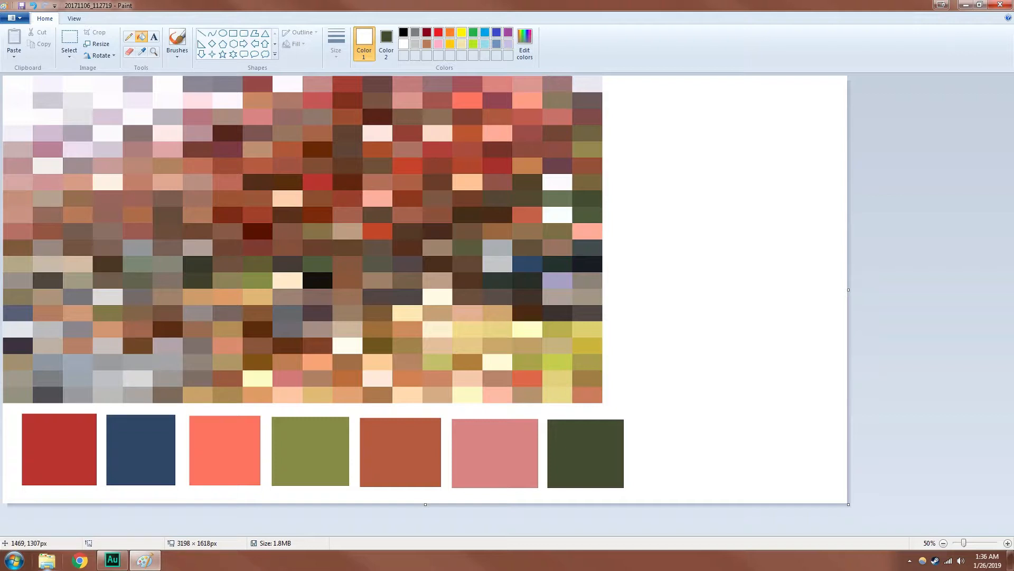
Widen the canvas to 3692 px and fill the added strip with white.
click(69, 42)
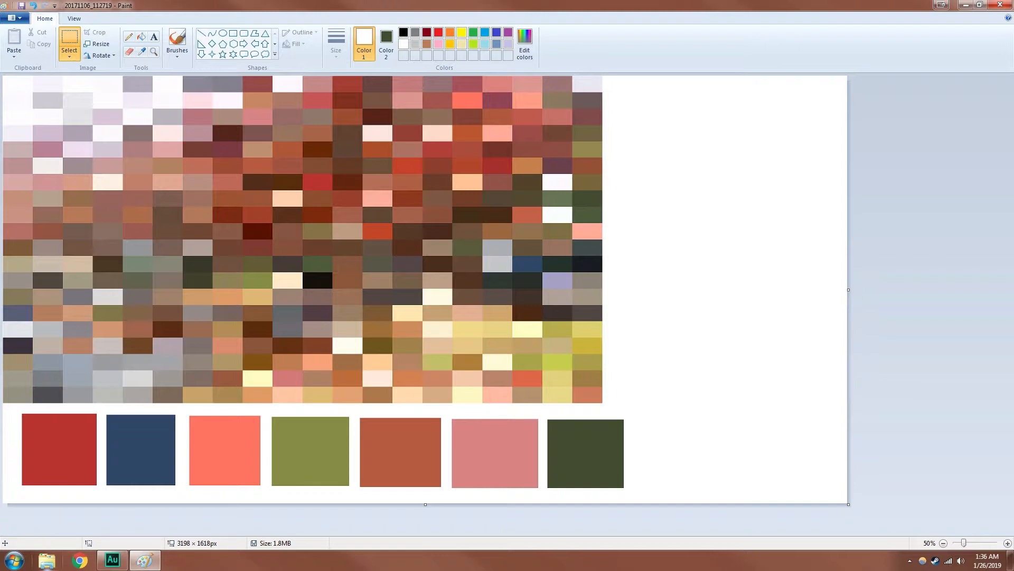
drag(849, 290, 978, 290)
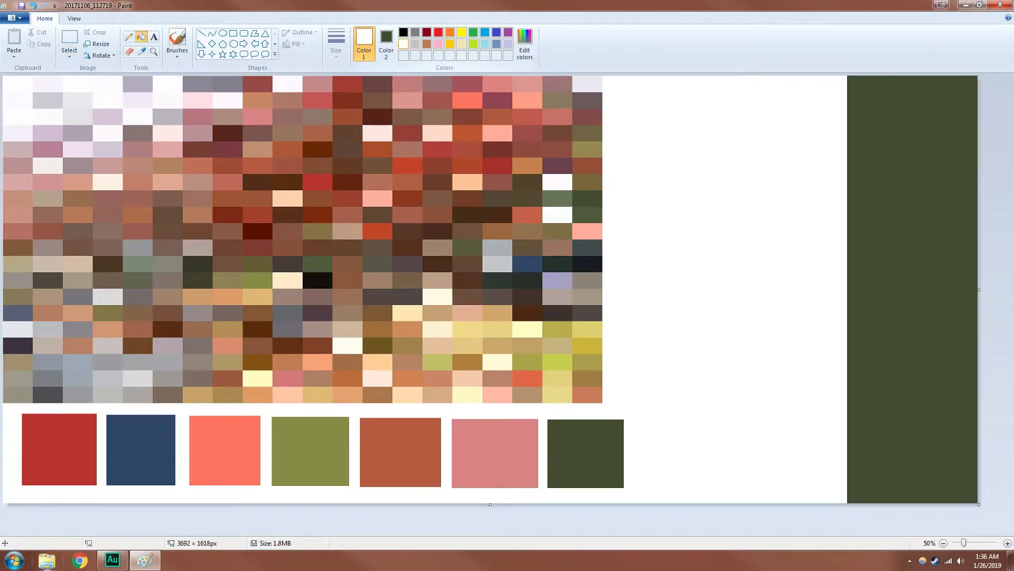
click(895, 138)
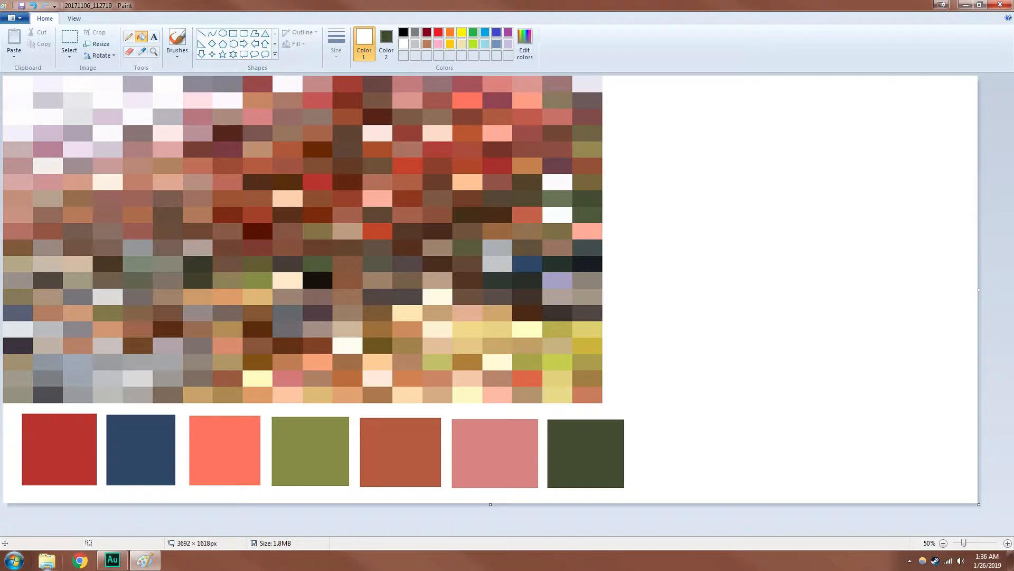
click(69, 38)
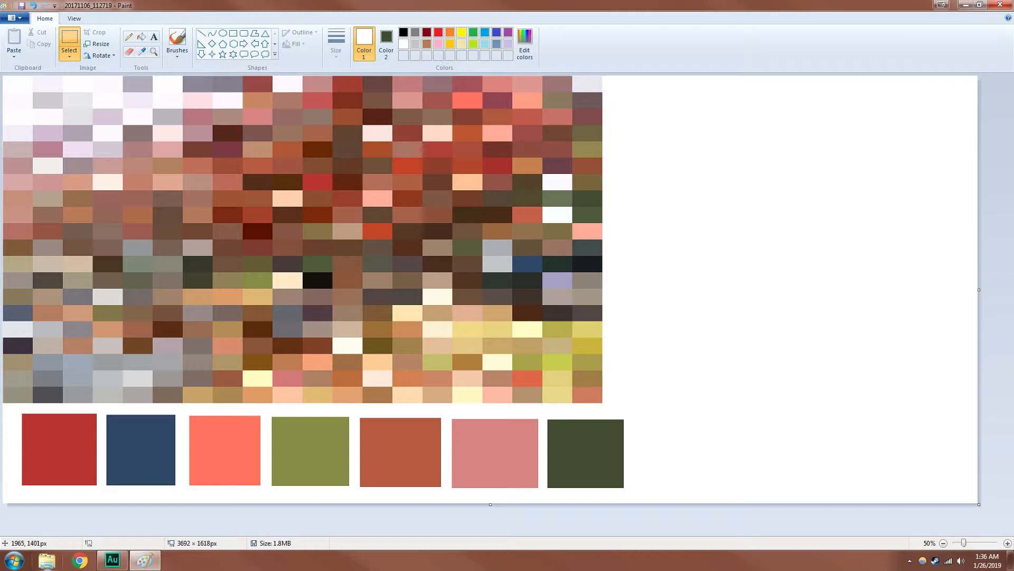
drag(183, 413, 264, 493)
drag(224, 452, 705, 175)
key(ctrl+z)
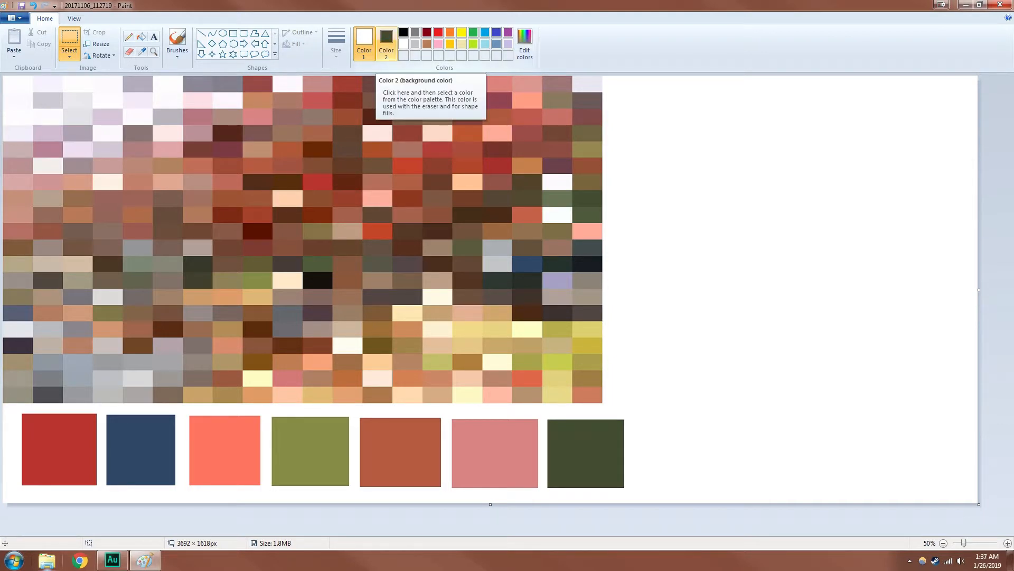
Set Color 2 to white and move the coral and pink swatches side by side into the blank area at the mosaic's upper right.
click(386, 42)
click(404, 44)
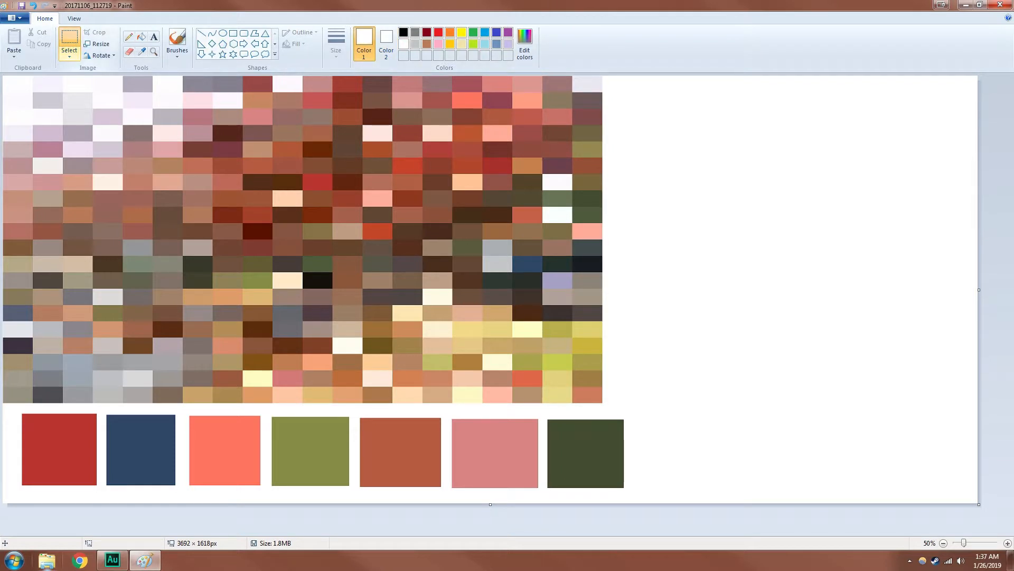
drag(187, 413, 266, 491)
drag(226, 451, 663, 122)
click(318, 377)
drag(451, 413, 544, 494)
mouse_move(477, 463)
mouse_down()
mouse_move(711, 230)
mouse_move(708, 243)
mouse_move(756, 143)
mouse_move(738, 131)
mouse_move(659, 213)
mouse_move(770, 162)
mouse_move(730, 133)
mouse_up()
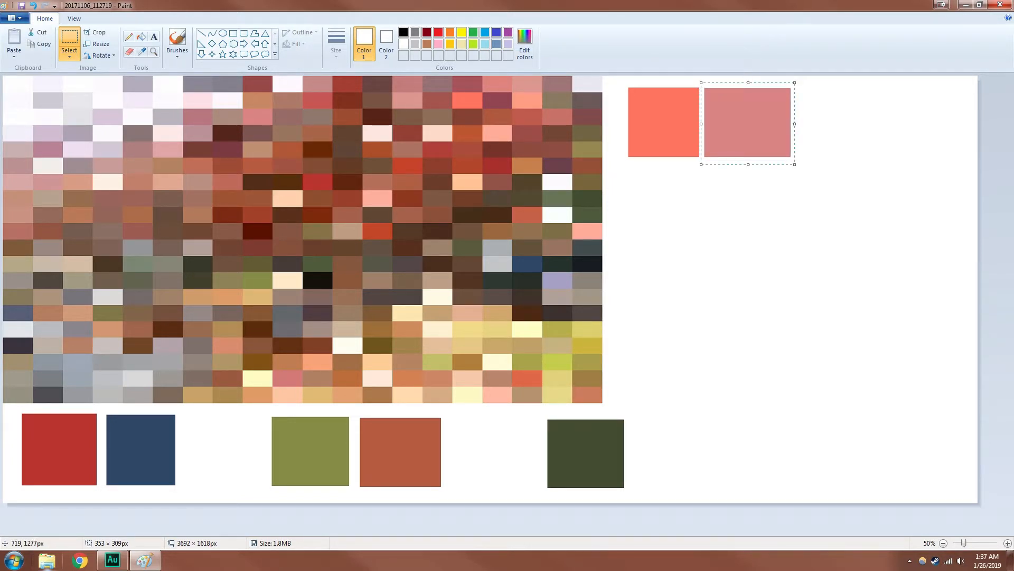
Move the red and rust swatches up to complete the row after the coral and pink ones.
drag(19, 408, 100, 493)
drag(46, 460, 823, 133)
click(789, 254)
mouse_move(359, 415)
mouse_down()
mouse_move(418, 455)
mouse_move(448, 492)
mouse_up()
mouse_move(415, 463)
mouse_down()
mouse_move(841, 295)
mouse_move(934, 134)
mouse_up()
click(962, 203)
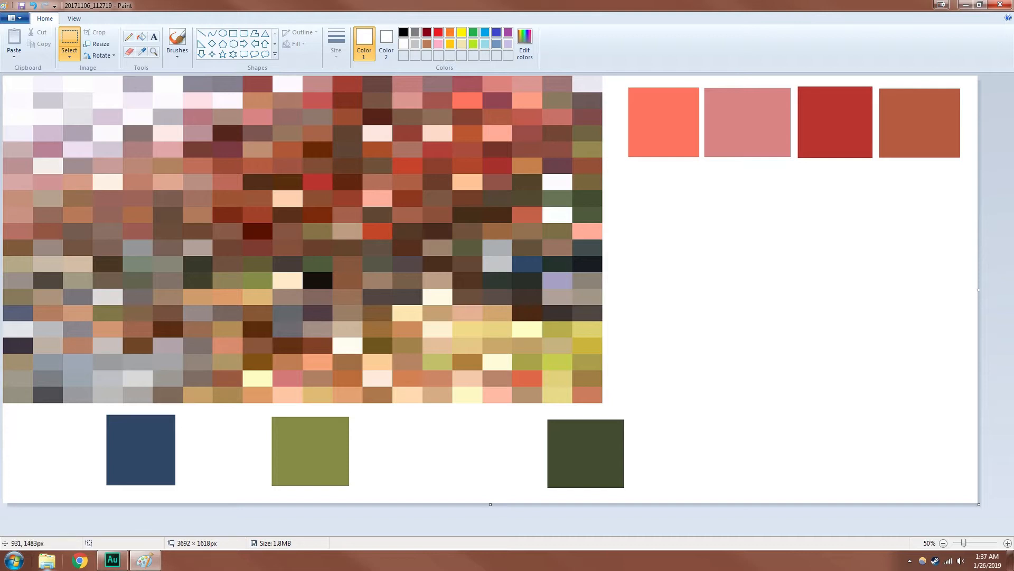
Place the olive and dark green swatches side by side below the red-toned row, with the navy swatch beneath them.
mouse_move(268, 413)
mouse_down()
mouse_move(353, 491)
mouse_move(642, 286)
mouse_move(668, 221)
mouse_up()
mouse_move(539, 414)
mouse_down()
mouse_move(624, 475)
mouse_move(632, 495)
mouse_up()
drag(586, 454, 752, 209)
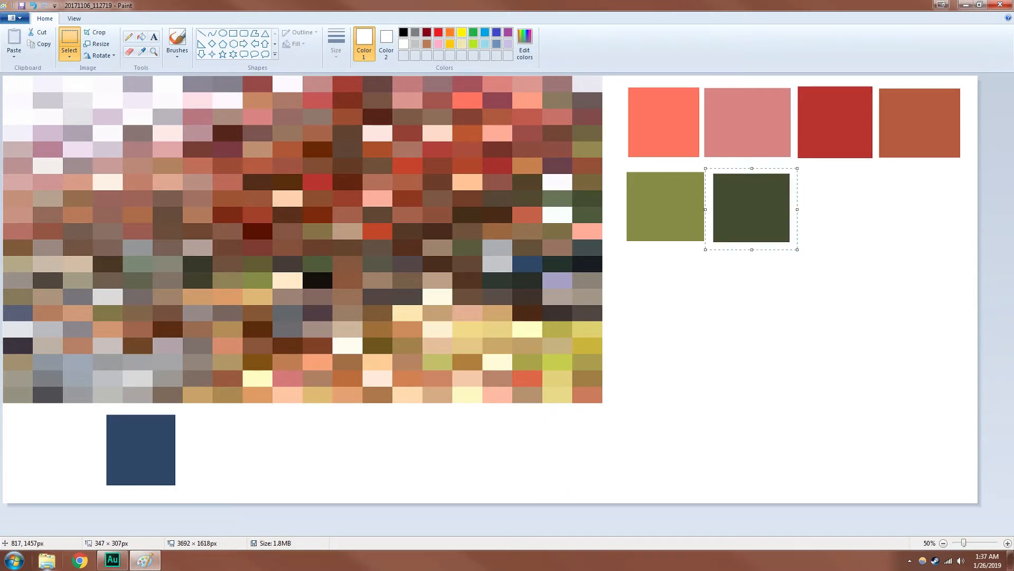
drag(186, 496, 105, 411)
drag(140, 449, 667, 308)
click(749, 308)
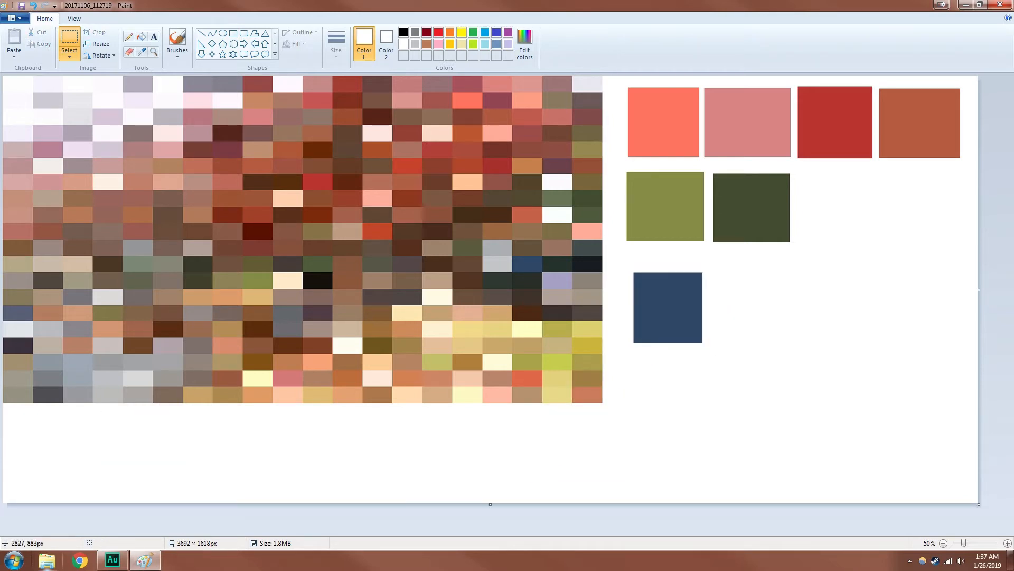
Move the grouped swatches back into one row beneath the mosaic, ordered red tones, greens, navy.
drag(961, 79, 617, 164)
drag(768, 133, 152, 457)
mouse_move(802, 251)
mouse_down()
mouse_move(686, 222)
mouse_move(623, 159)
mouse_up()
mouse_move(654, 190)
mouse_down()
mouse_move(393, 442)
mouse_move(383, 432)
mouse_up()
drag(624, 266, 710, 350)
drag(665, 309, 559, 453)
click(673, 345)
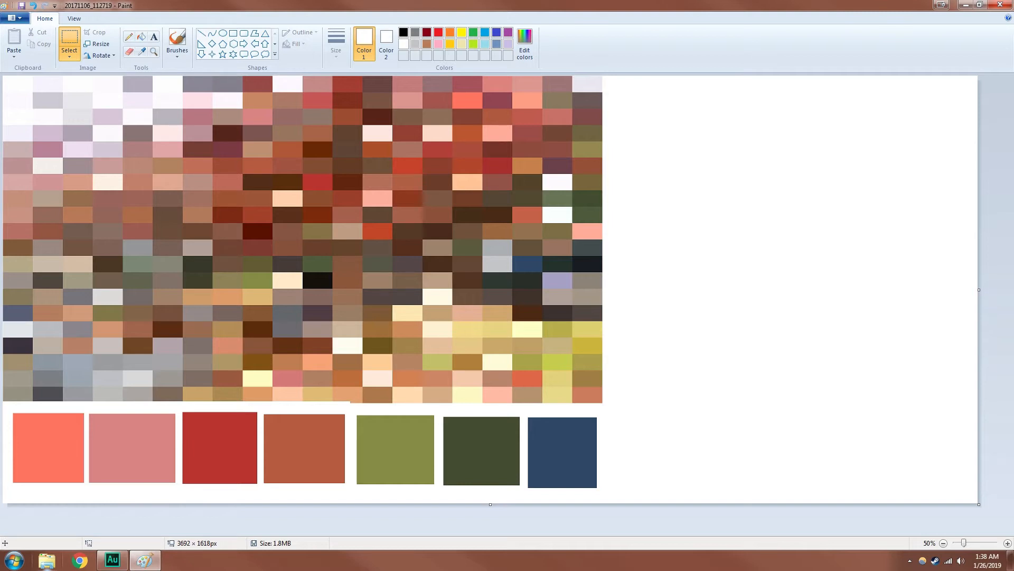
Open the original photo 20171106_112719 from the Teaching > Design folder in a second Paint window and close the file browser.
click(47, 560)
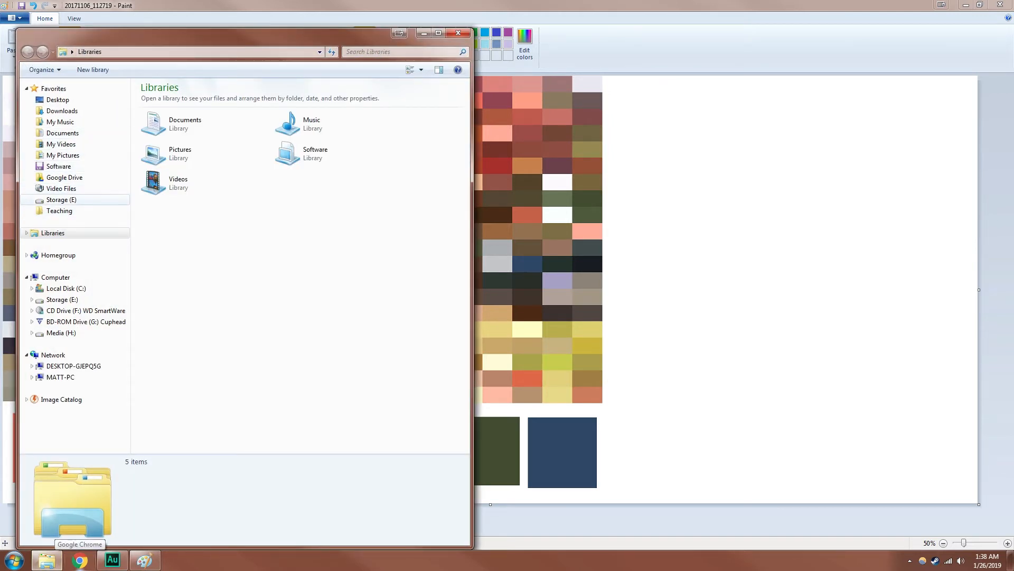
click(59, 210)
double_click(166, 139)
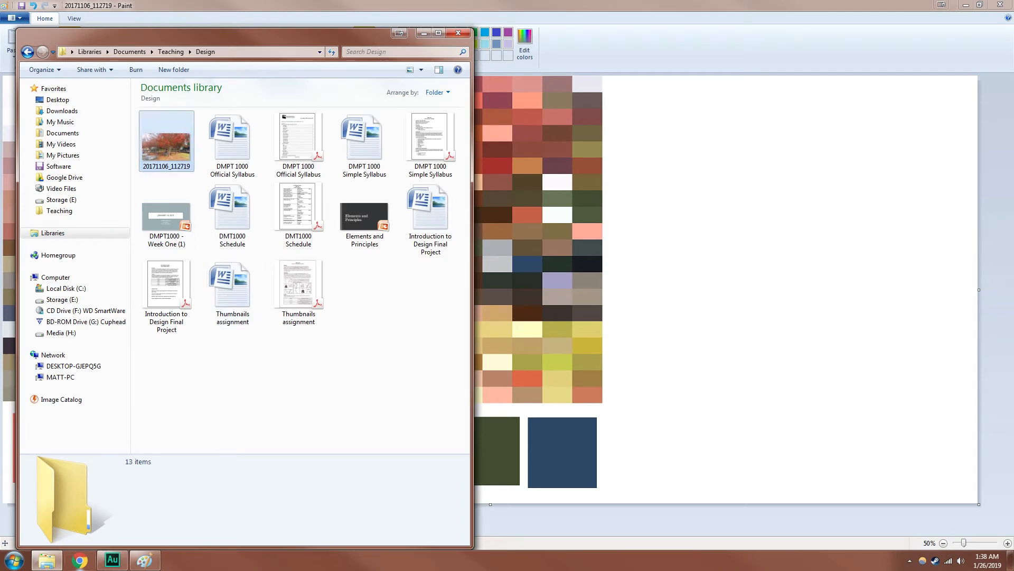
right_click(165, 151)
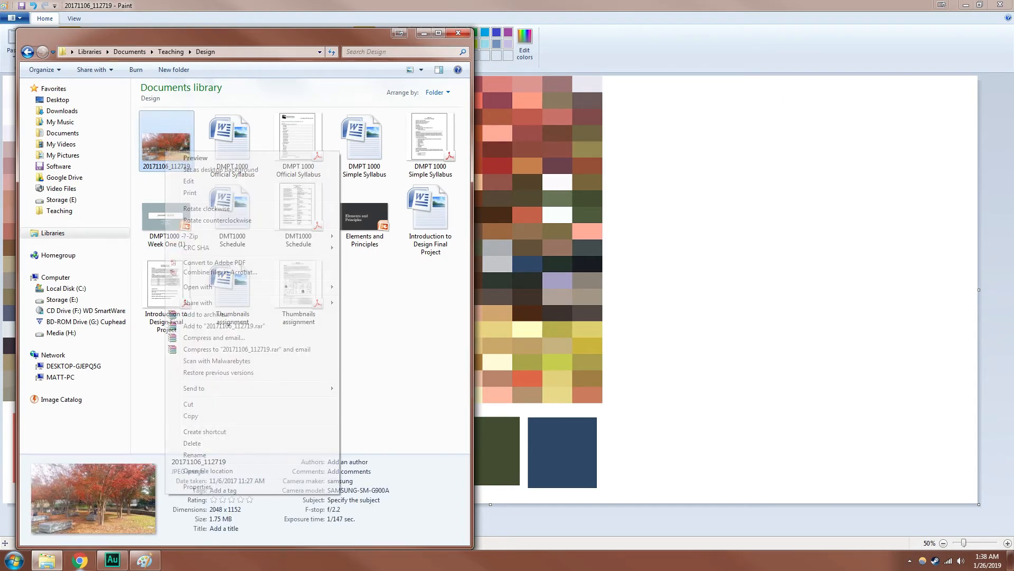
mouse_move(253, 287)
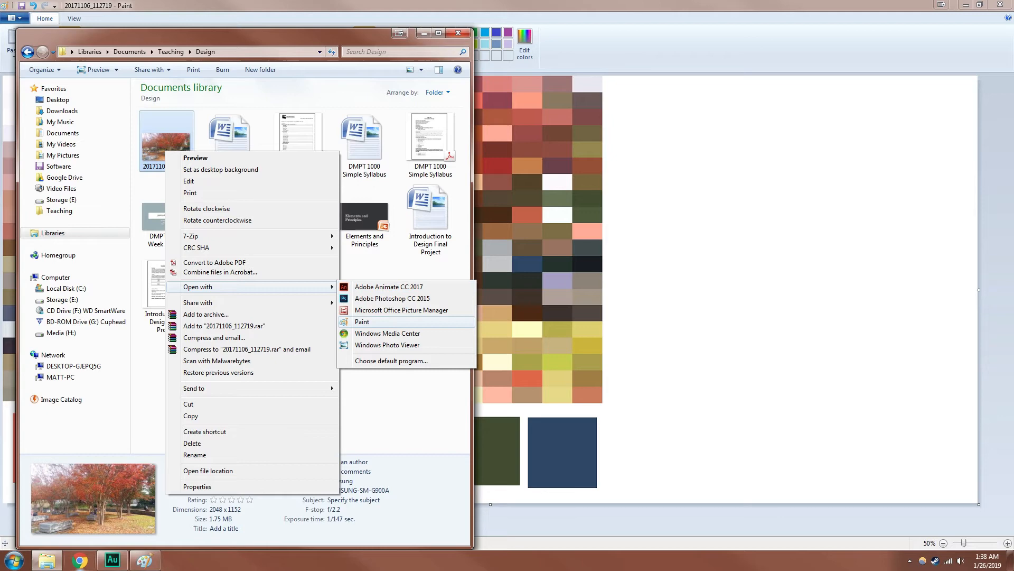
click(362, 322)
click(458, 33)
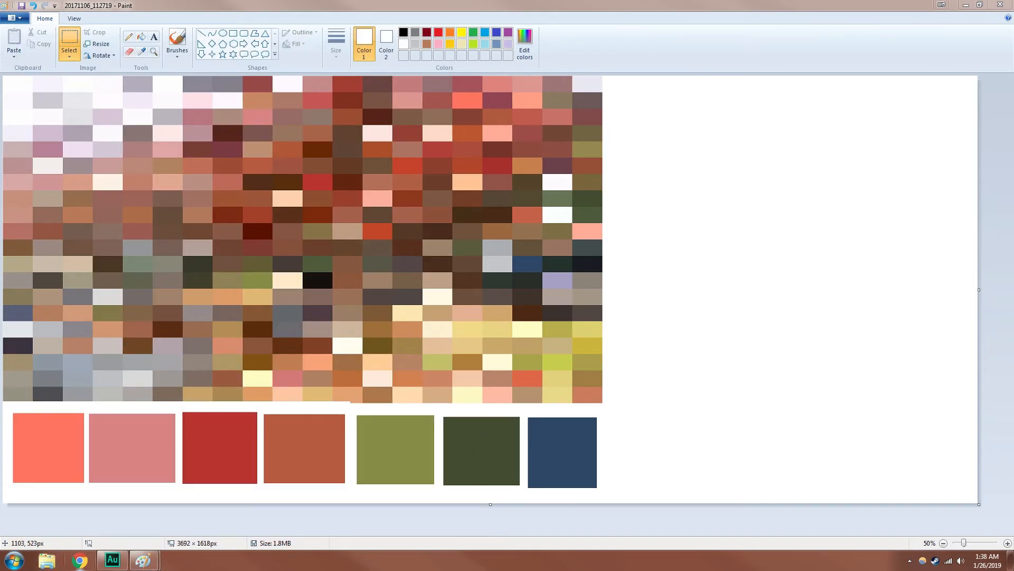
mouse_move(144, 560)
click(202, 506)
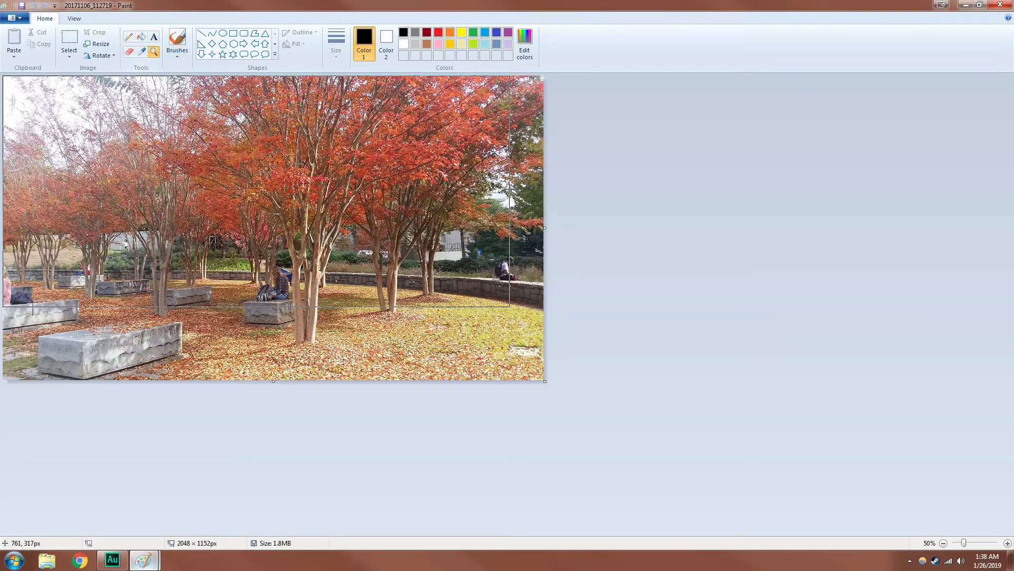
Copy the entire original photo and return to the palette image.
click(69, 41)
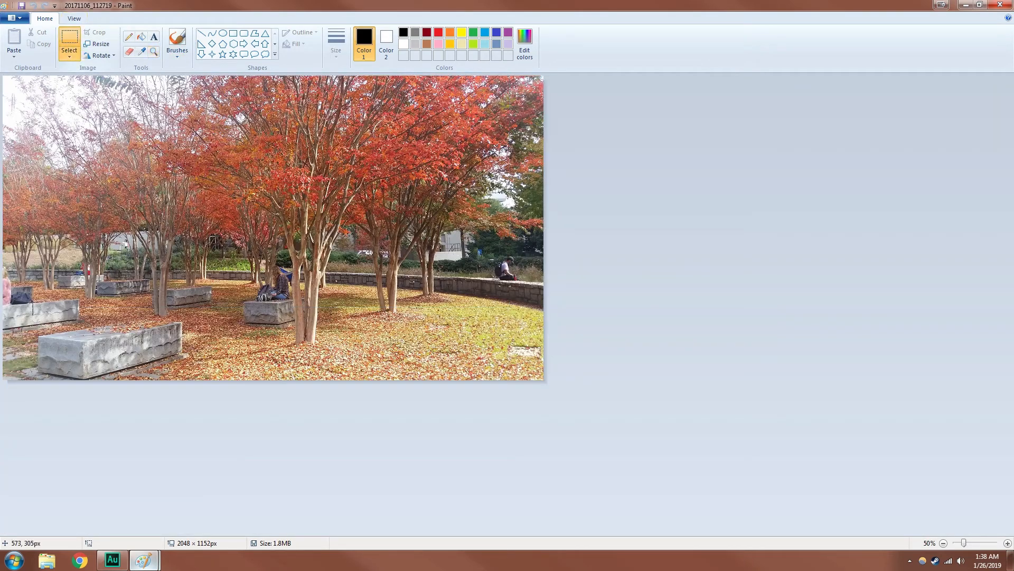
right_click(154, 157)
click(184, 210)
right_click(150, 158)
click(174, 176)
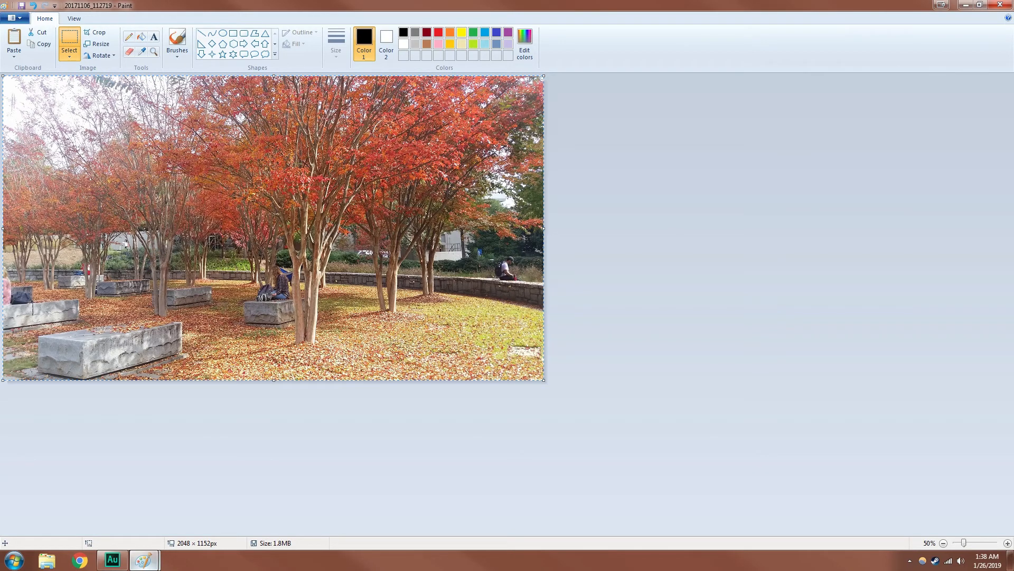
click(144, 560)
click(87, 504)
right_click(109, 144)
click(133, 173)
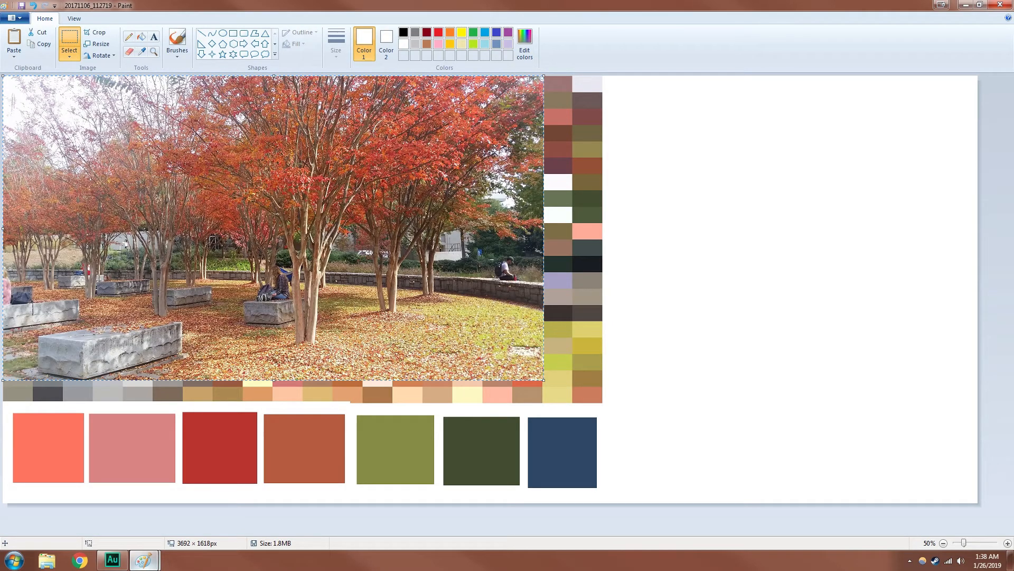
drag(223, 189, 268, 197)
key(Delete)
Paste the copied photo over the mosaic, aligned with the canvas's upper-left corner.
right_click(268, 197)
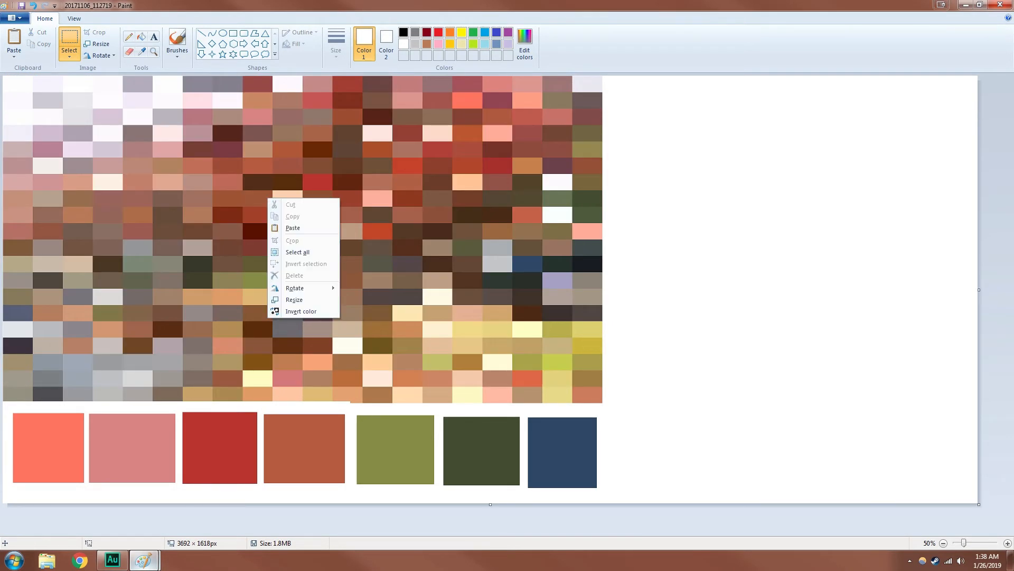
click(293, 228)
mouse_move(166, 179)
mouse_down()
mouse_move(202, 195)
mouse_move(172, 180)
mouse_up()
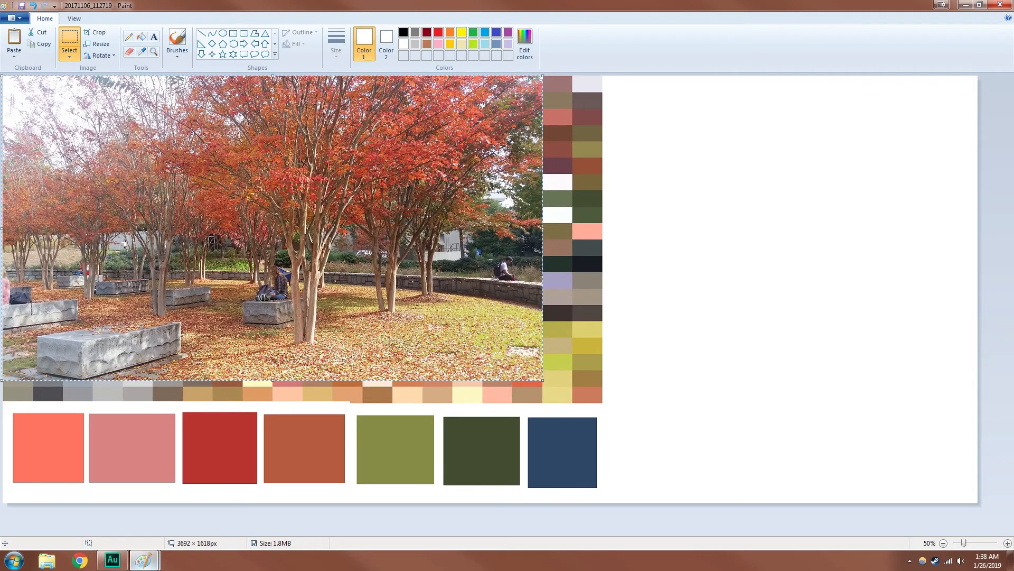
Enlarge the pasted photo to cover the mosaic and narrow the canvas to the photo's right edge, 2272 px wide.
drag(542, 380, 605, 400)
click(846, 339)
drag(979, 289, 602, 290)
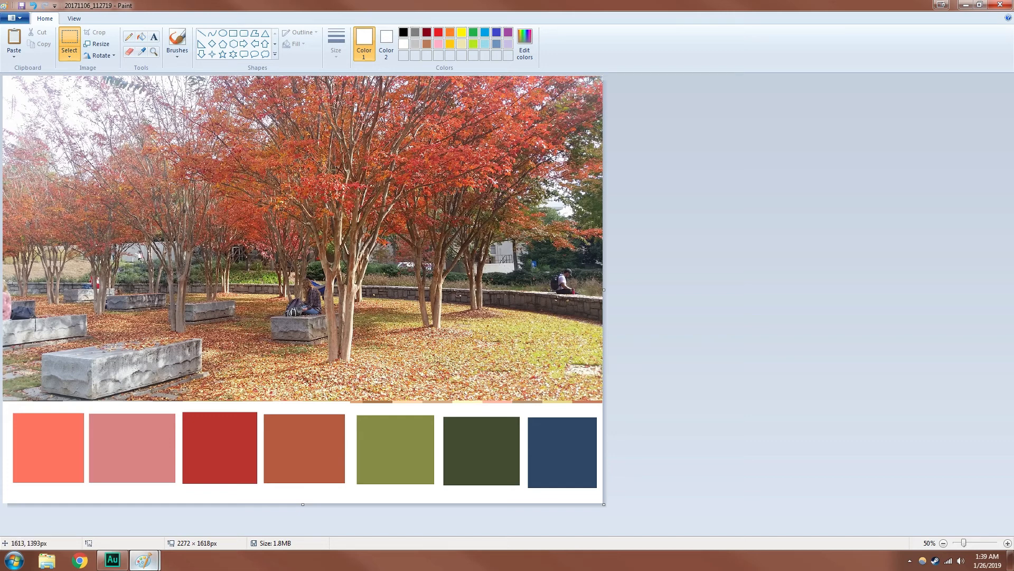
mouse_move(112, 559)
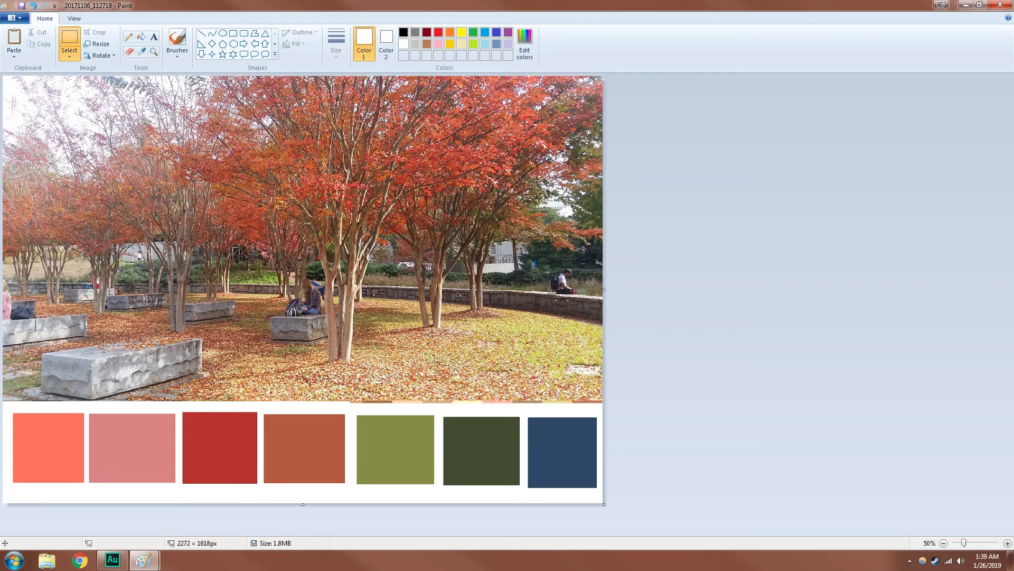